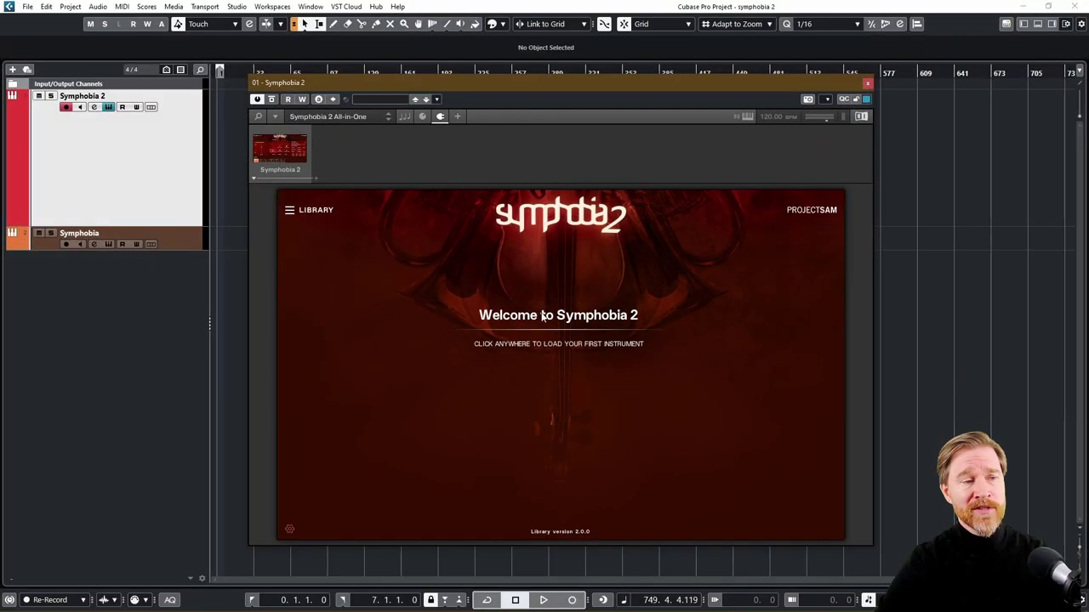
# Return to the Symphobia 2 track and bring up its Legato instrument library
pyautogui.press('Down')
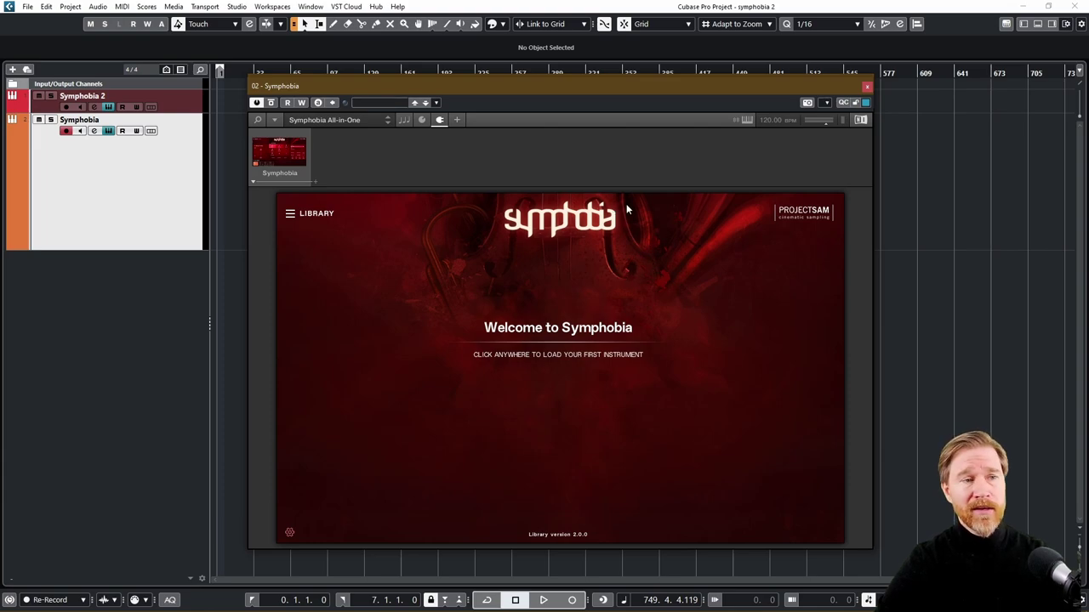
pyautogui.press('Up')
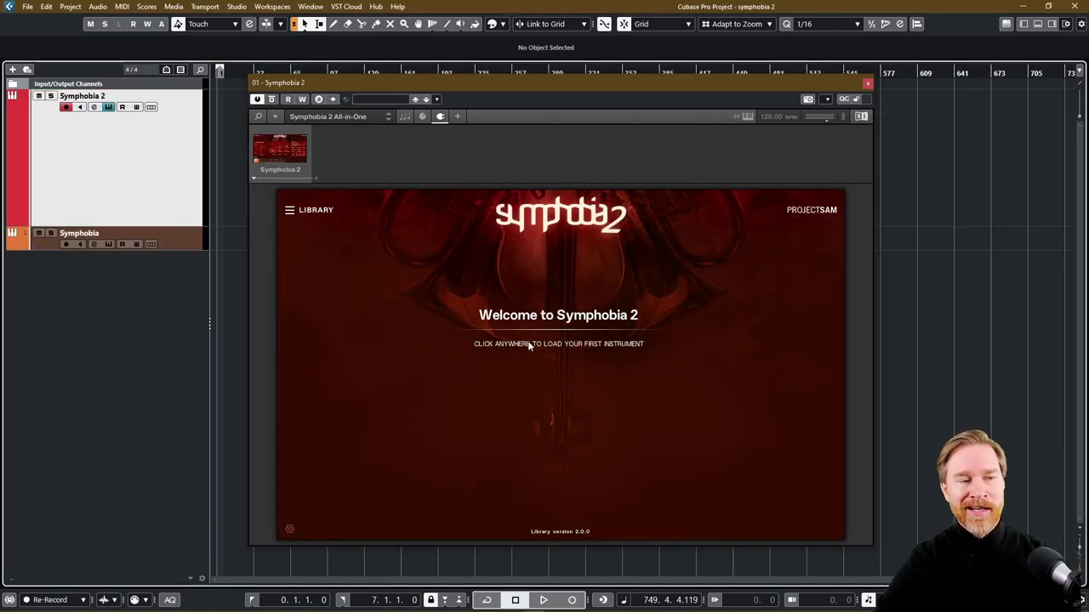
pyautogui.click(300, 211)
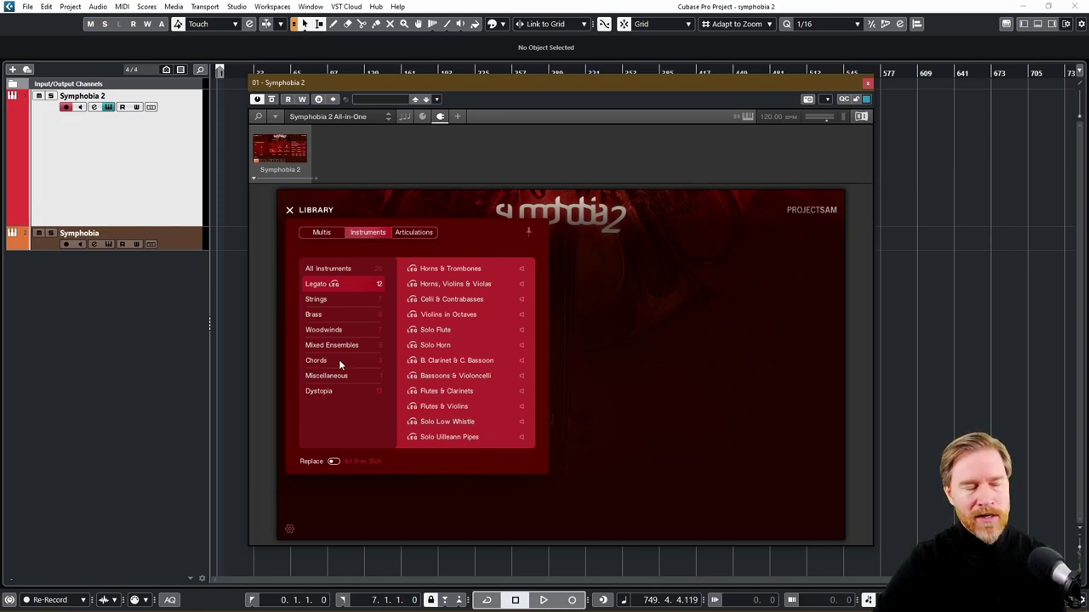
# Load Solo Flute and enable Automatic legato speed in the global settings
pyautogui.click(444, 331)
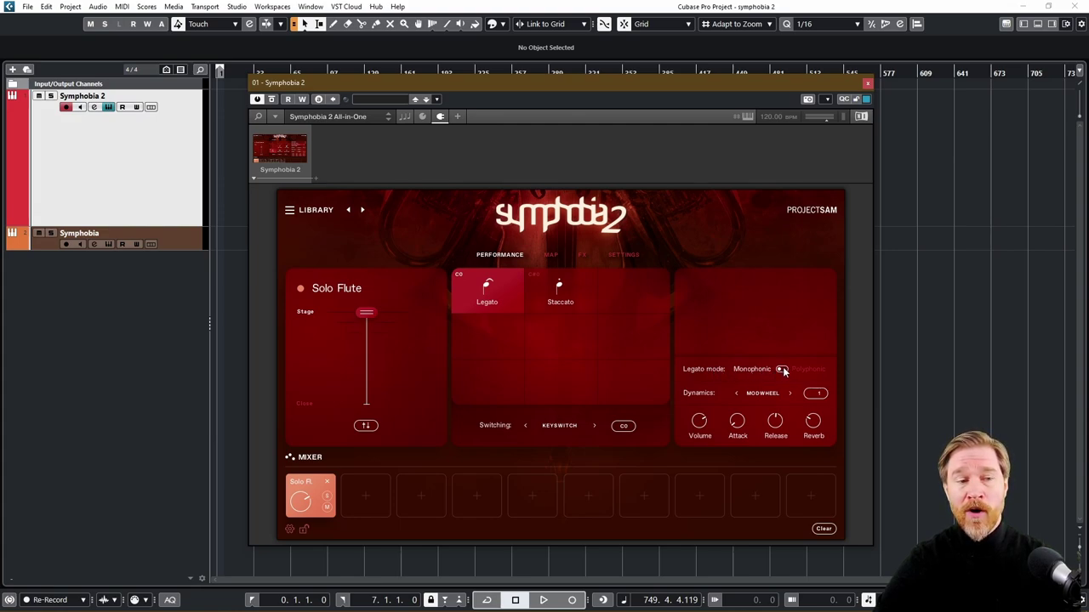
pyautogui.moveTo(783, 367)
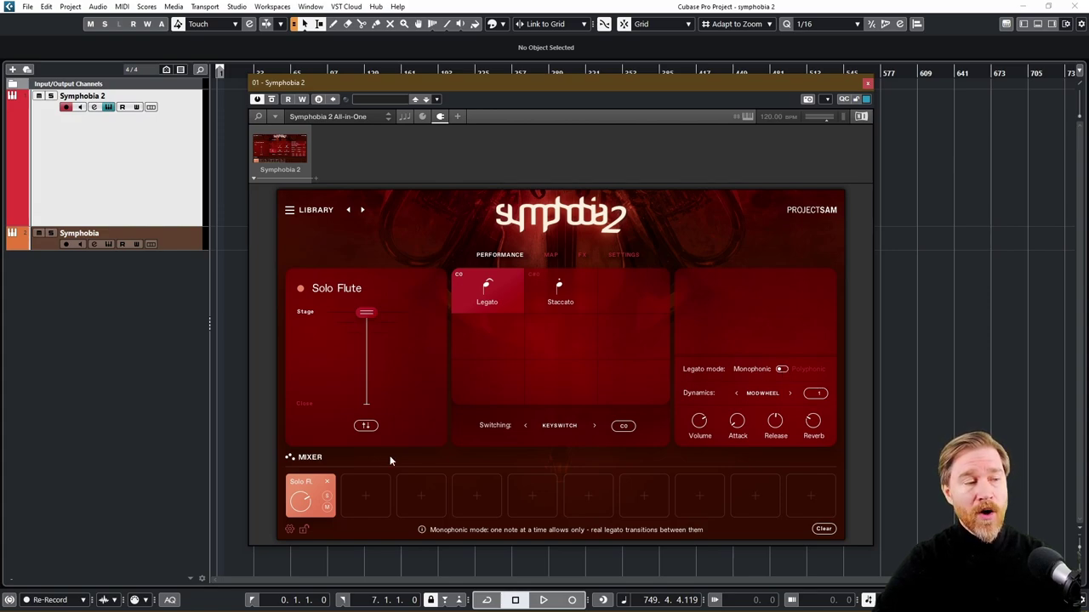
pyautogui.click(290, 530)
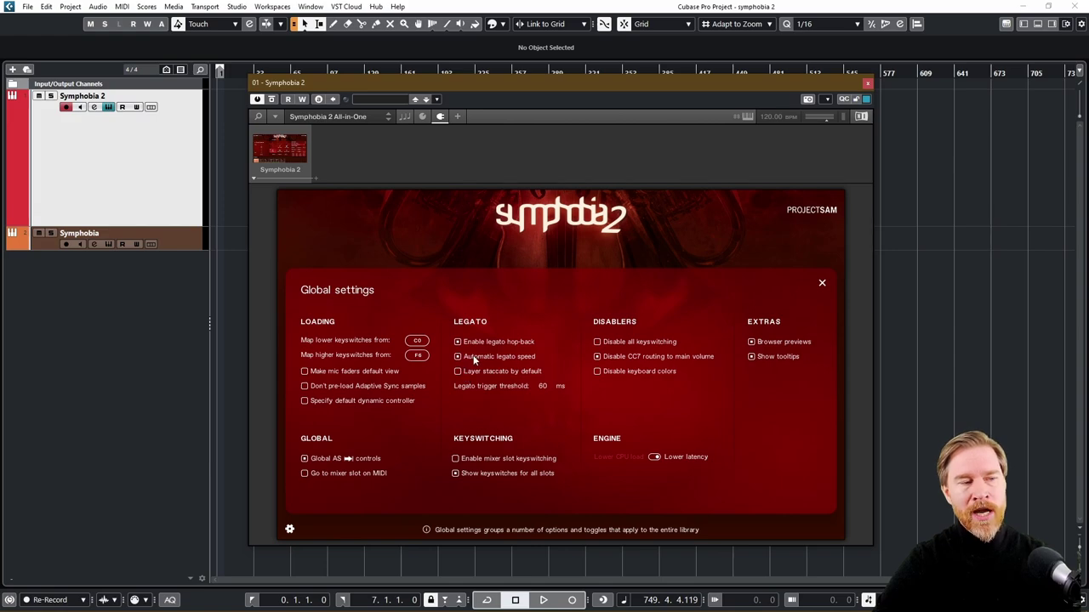
pyautogui.moveTo(468, 361)
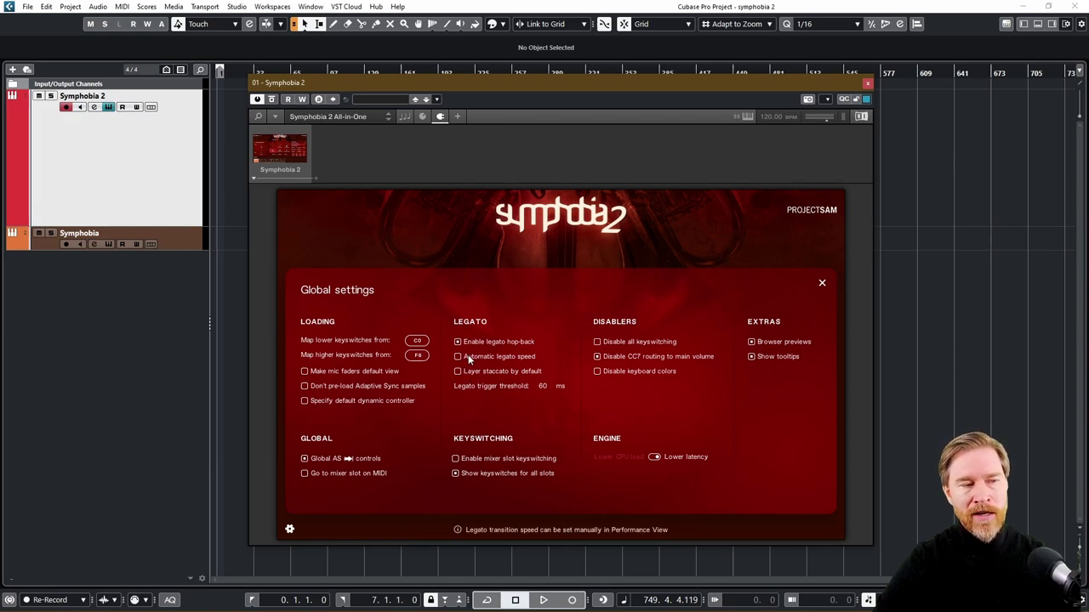
pyautogui.click(289, 530)
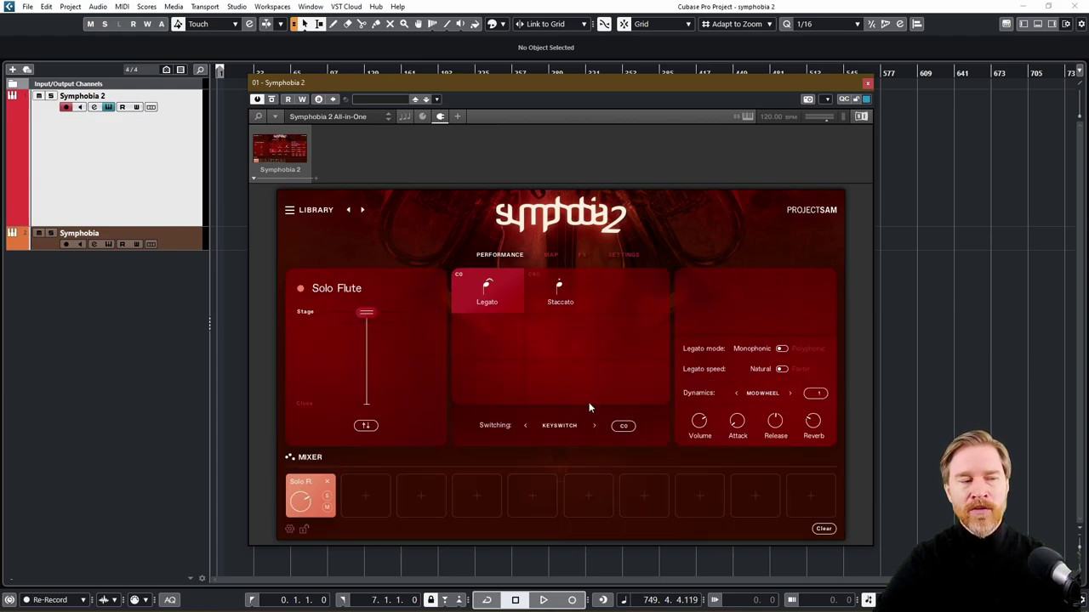
pyautogui.click(289, 530)
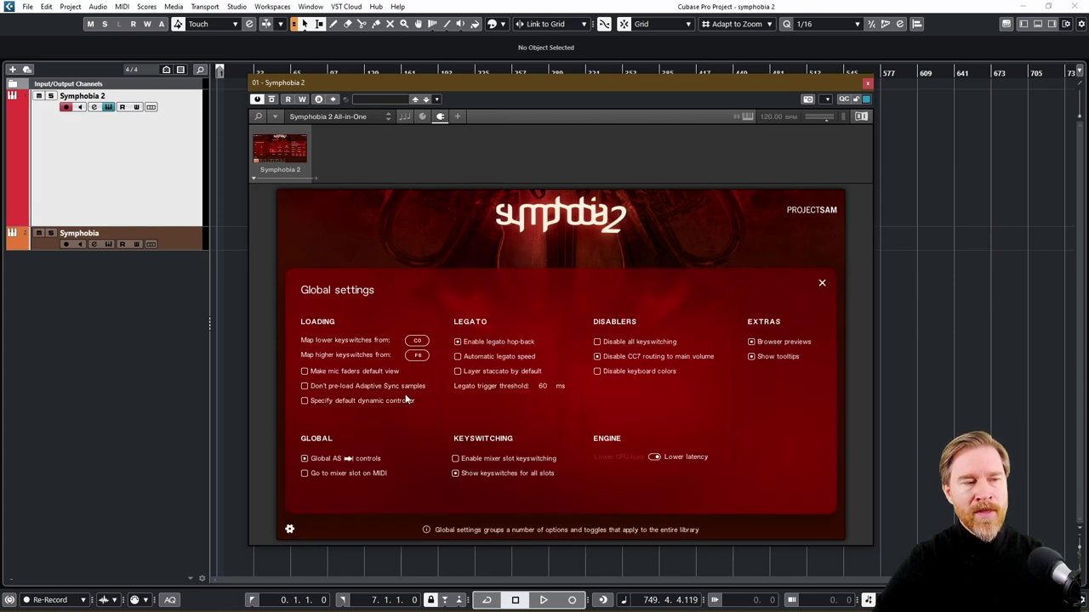
pyautogui.click(459, 357)
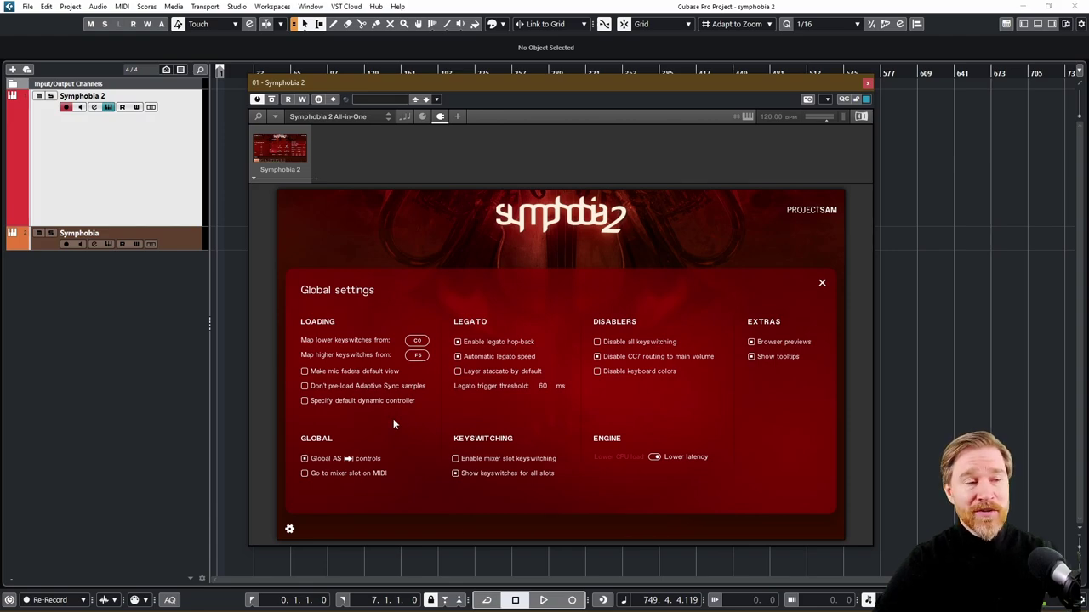
pyautogui.click(293, 530)
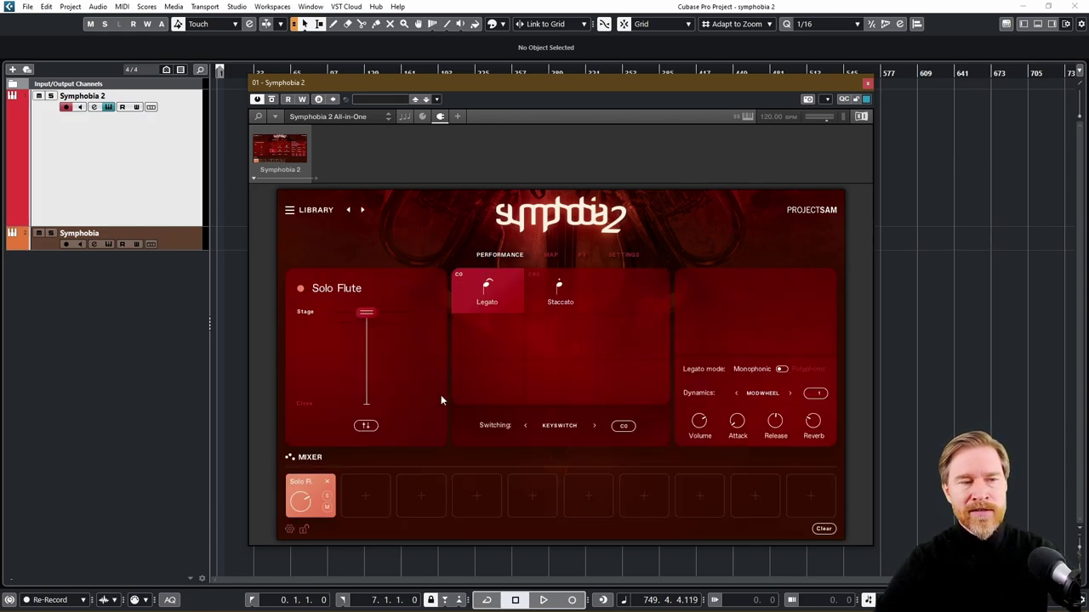
# Turn on Send expression (CC11) to volume in the Solo Flute's settings
pyautogui.click(621, 255)
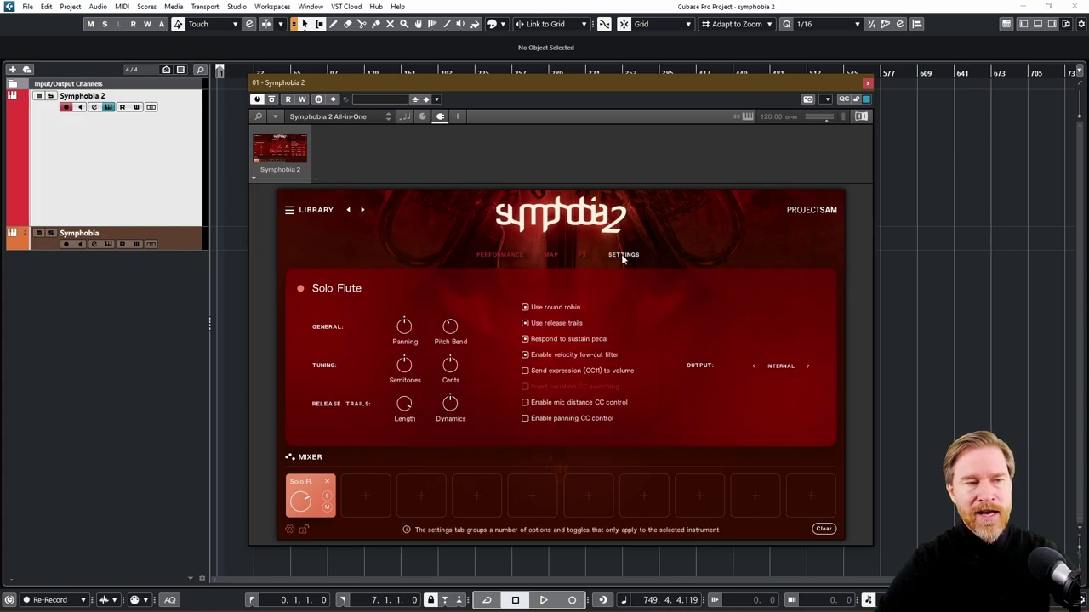
pyautogui.click(525, 372)
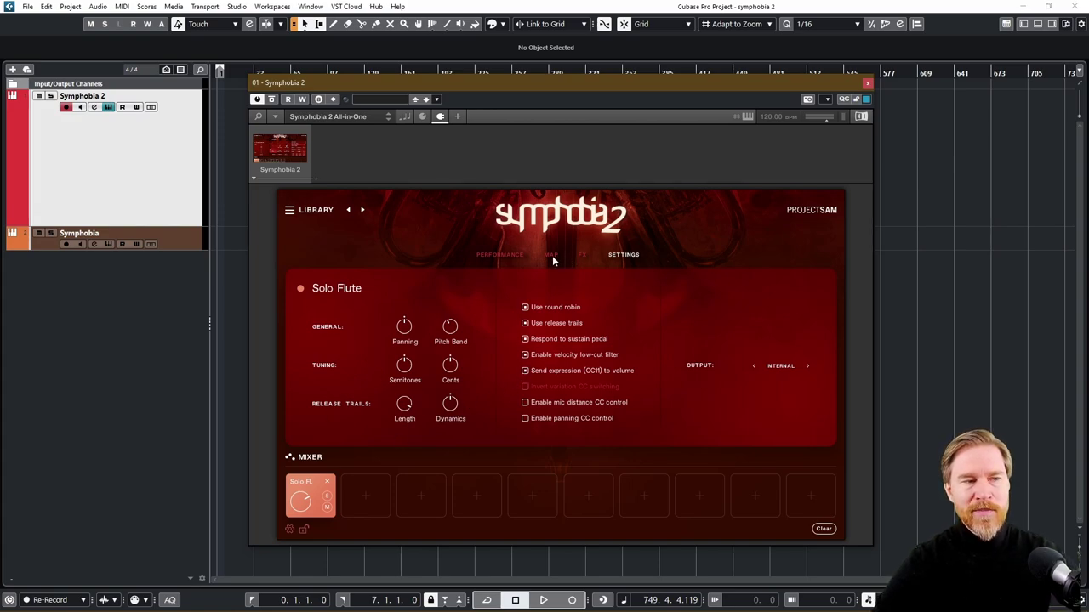
# Load the Strings Section from the Strings library and select its Spiccato articulation
pyautogui.click(501, 256)
pyautogui.click(313, 216)
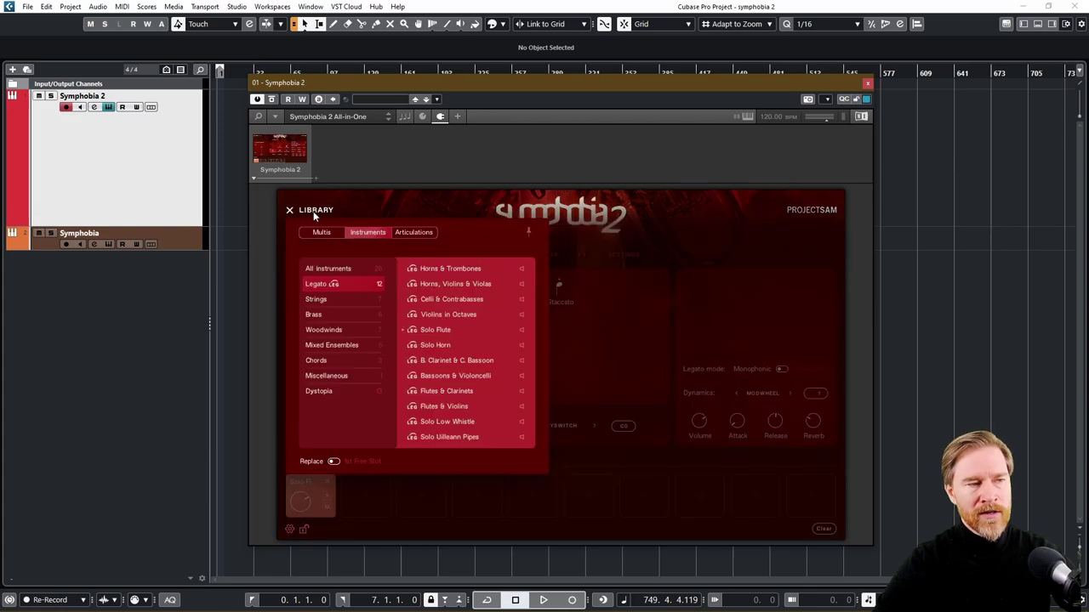
pyautogui.click(338, 302)
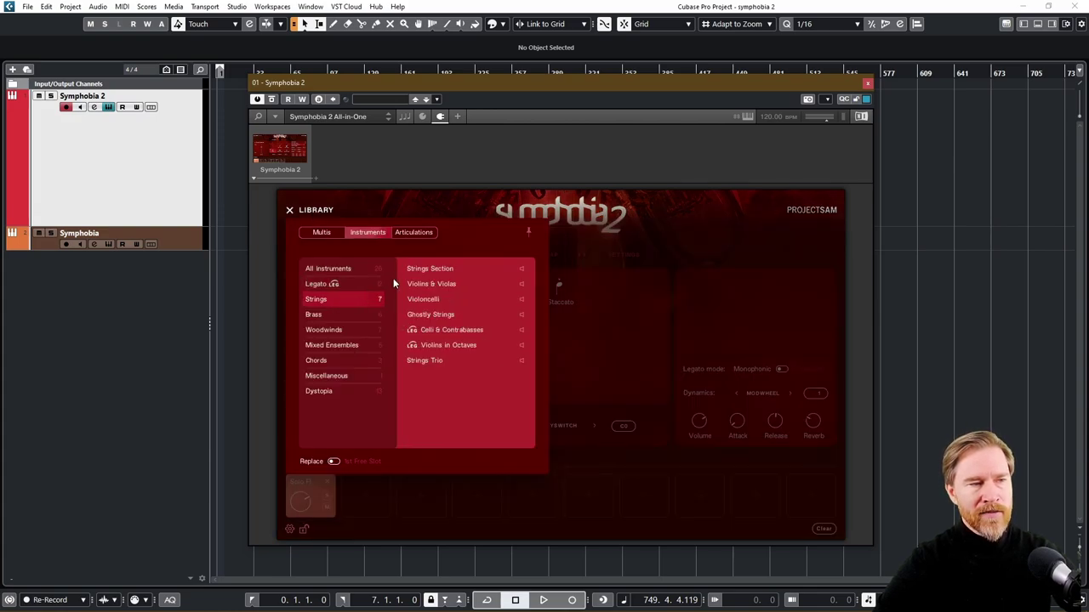
pyautogui.click(415, 269)
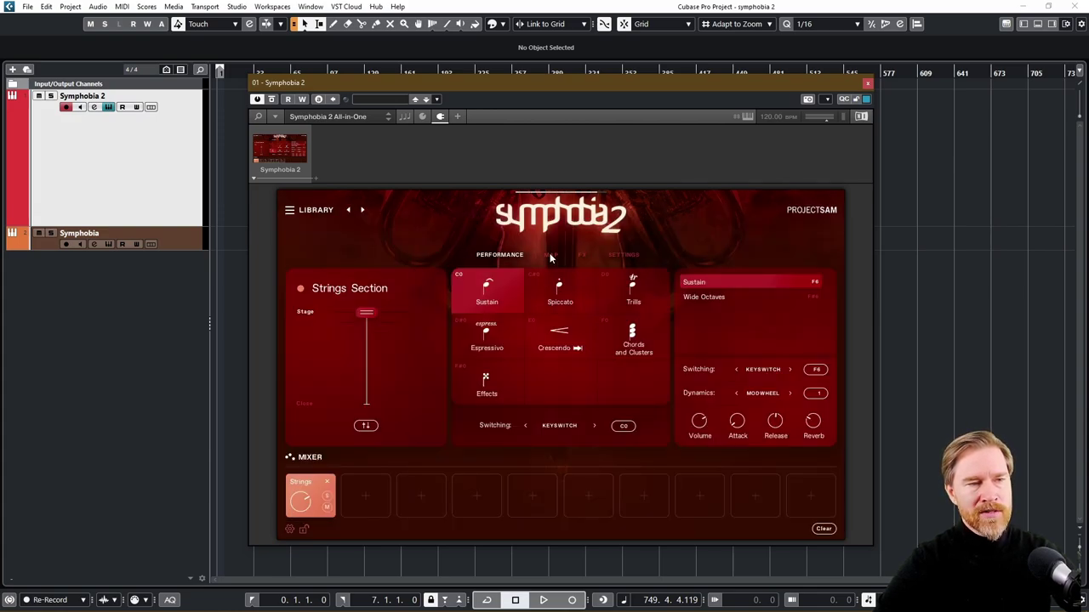
pyautogui.click(555, 286)
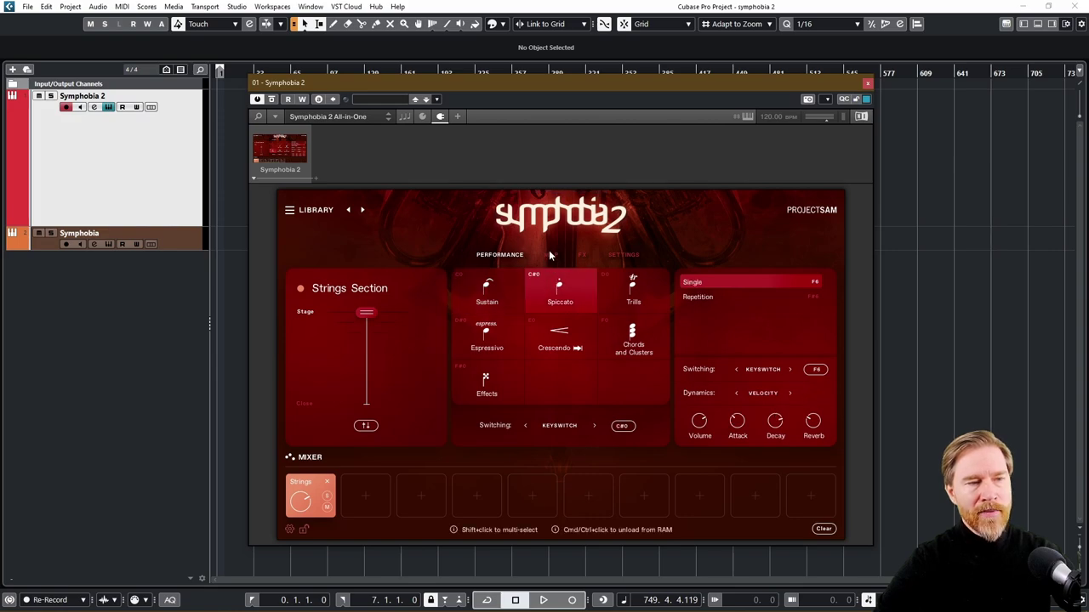
# Set the map's Trigger Note to Key Down & Up
pyautogui.click(550, 255)
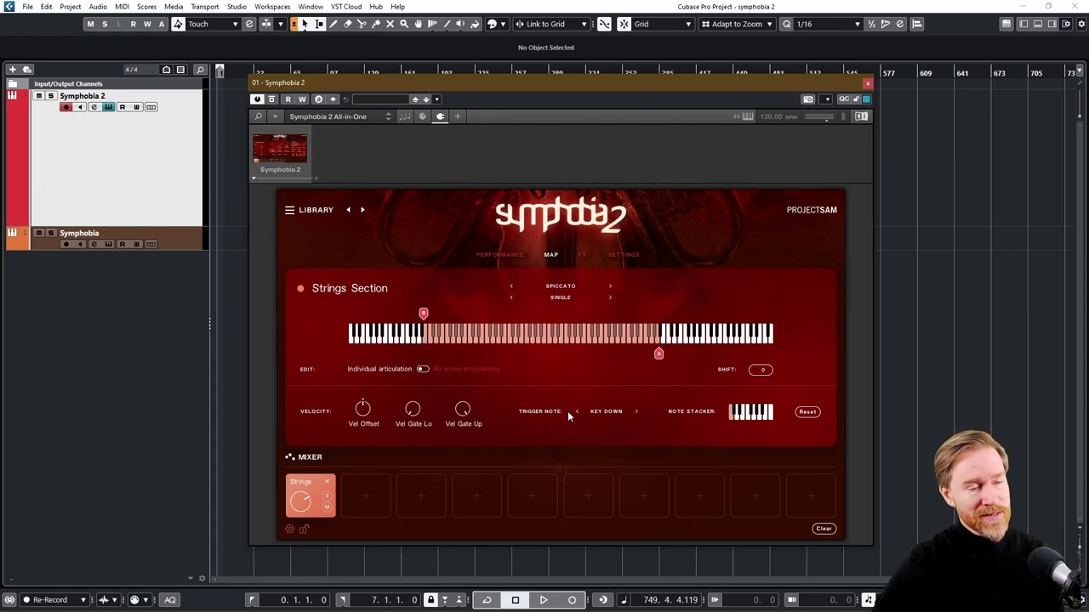
pyautogui.click(636, 412)
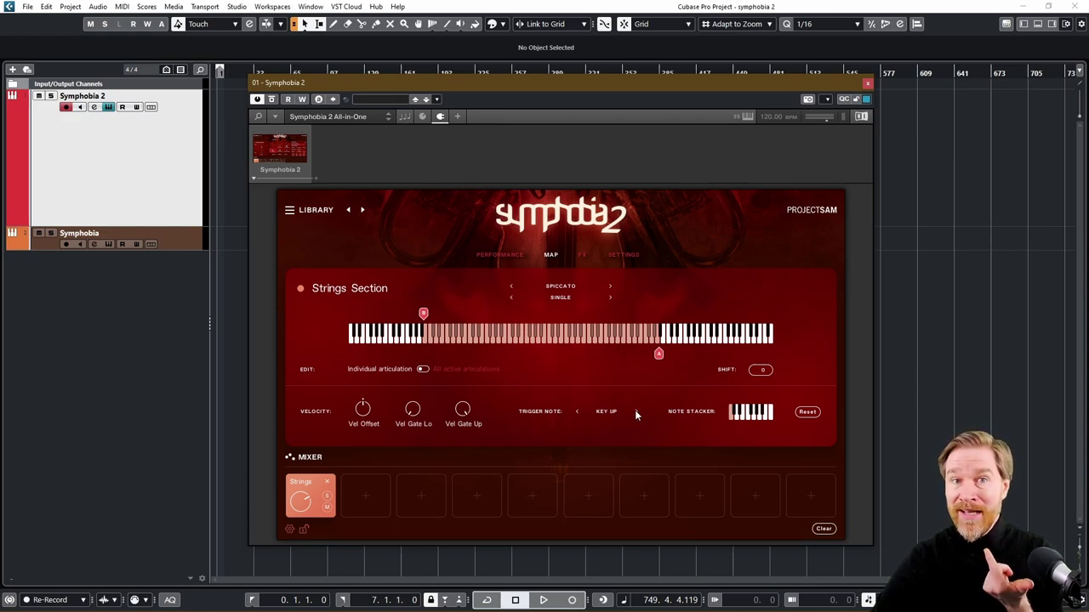
pyautogui.click(635, 412)
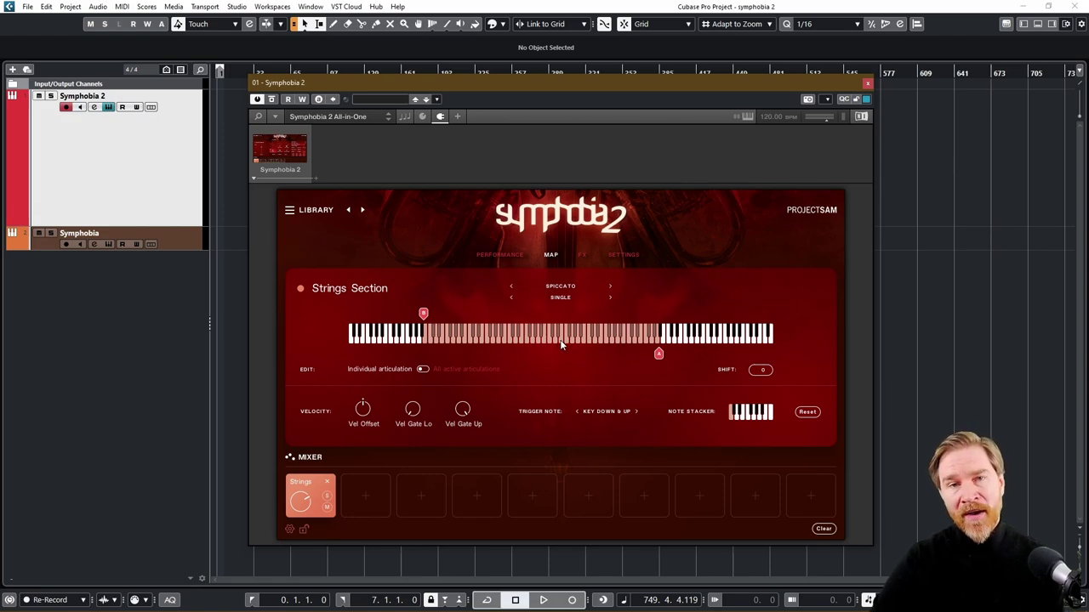
# Show the FX page of the loaded Strings Section
pyautogui.click(586, 257)
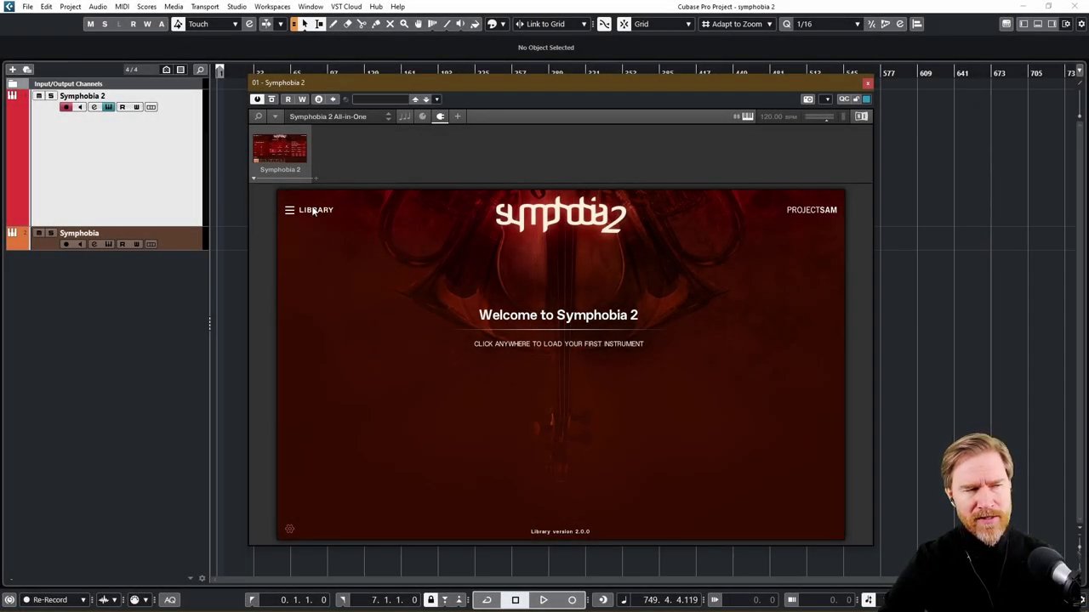
# Load Horns & Trombones from the library, then bring the library list back up
pyautogui.click(315, 212)
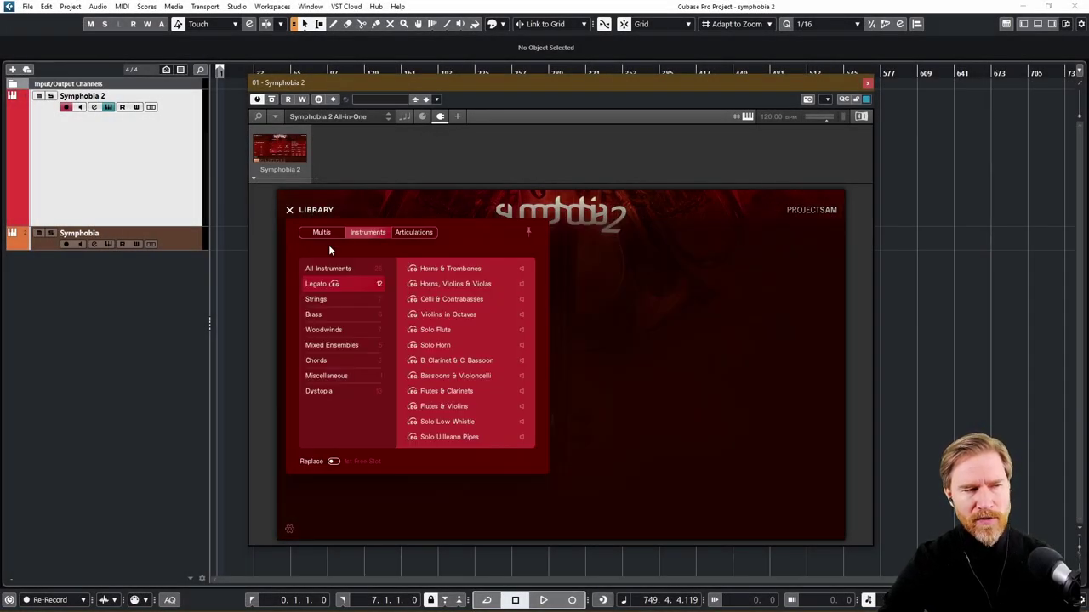
pyautogui.click(429, 269)
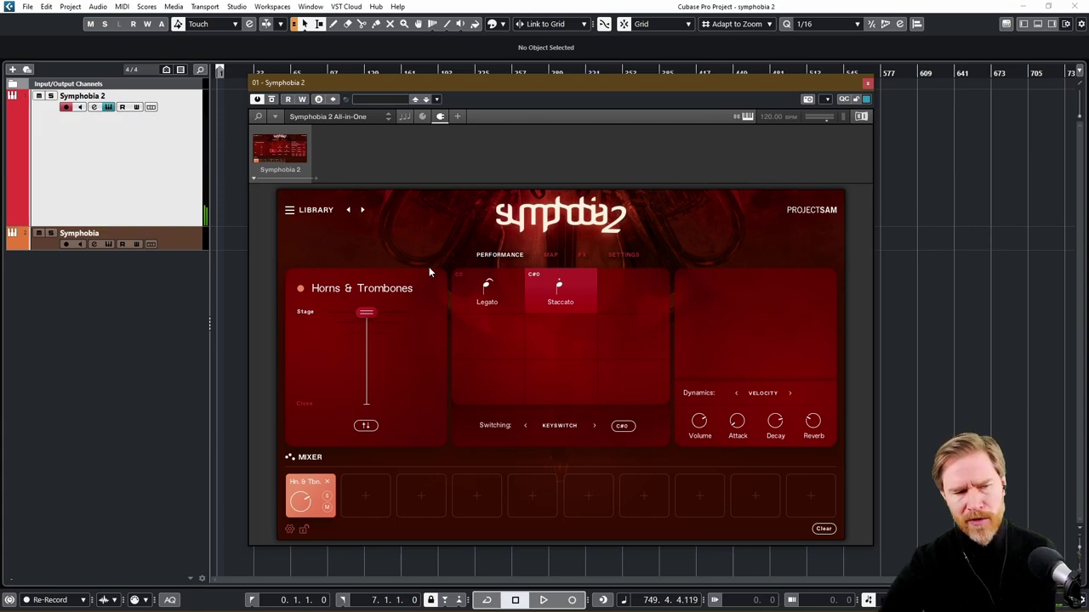
pyautogui.click(301, 211)
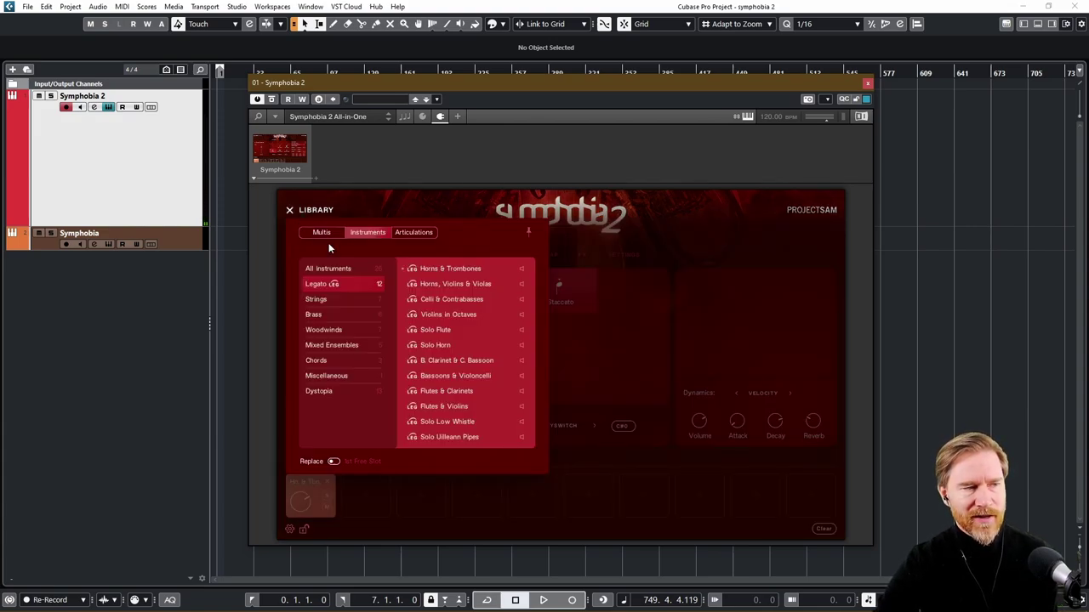
# Load Horns, Violins & Violas from the Legato instrument list
pyautogui.click(442, 286)
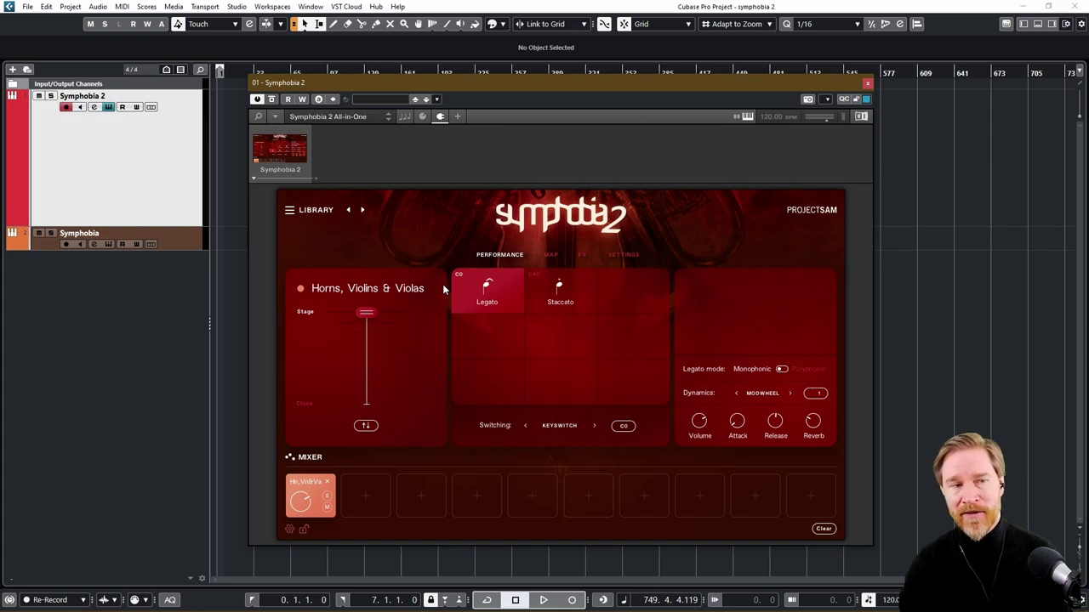
# Load Celli & Contrabasses, then return to the Legato instrument list
pyautogui.click(442, 289)
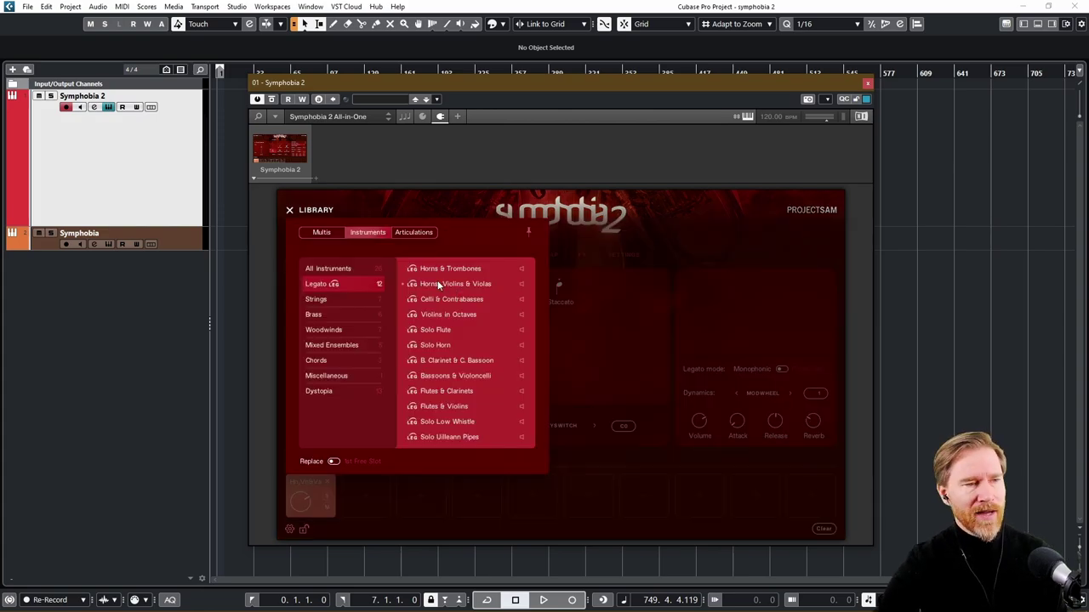
pyautogui.click(463, 298)
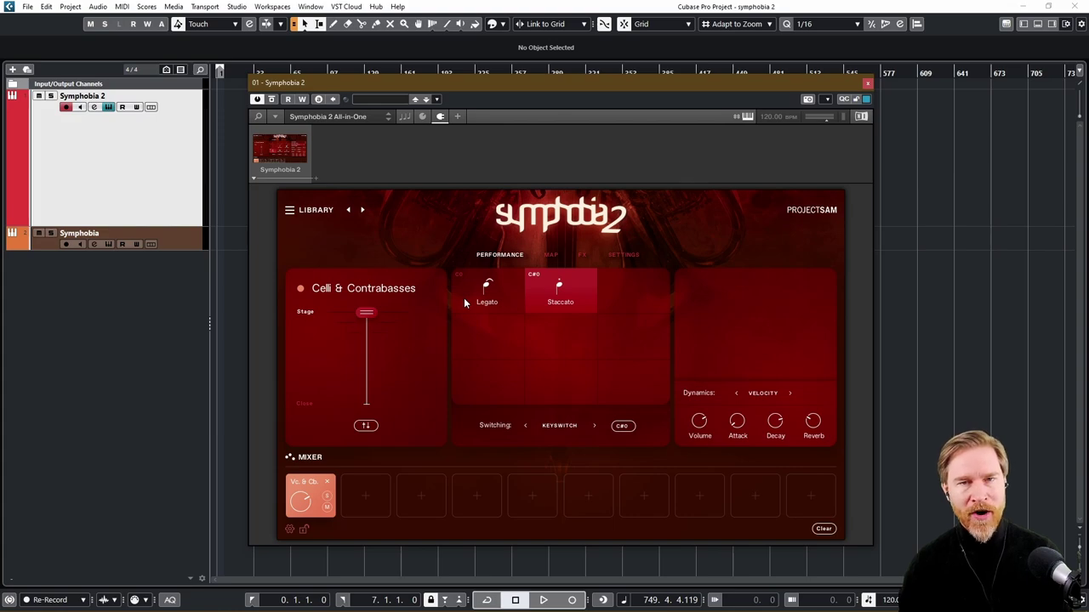
pyautogui.click(310, 211)
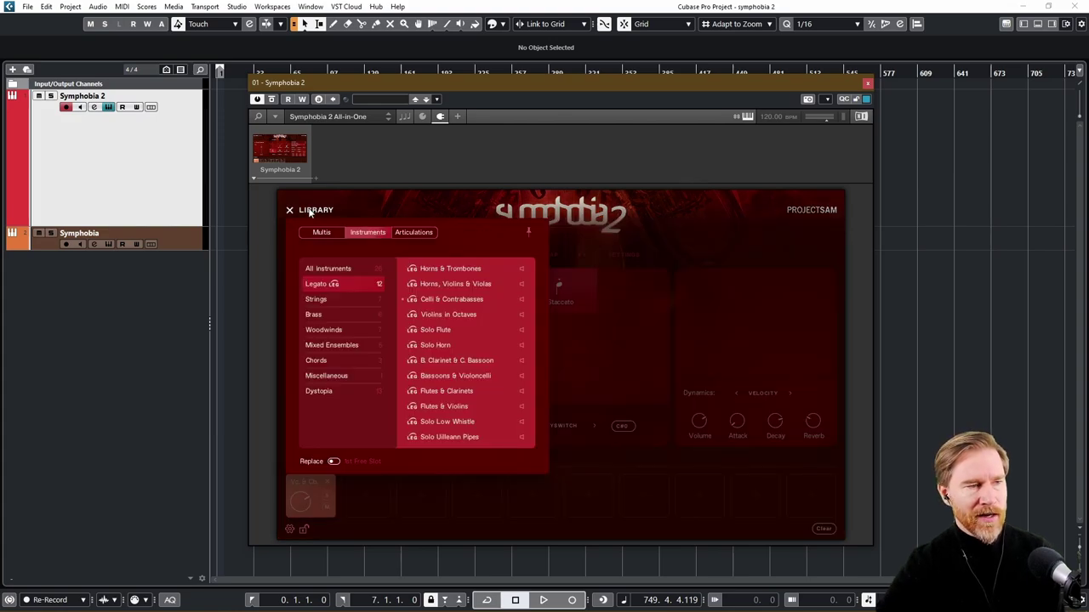
# Load Violins in Octaves in place of Celli & Contrabasses
pyautogui.click(466, 317)
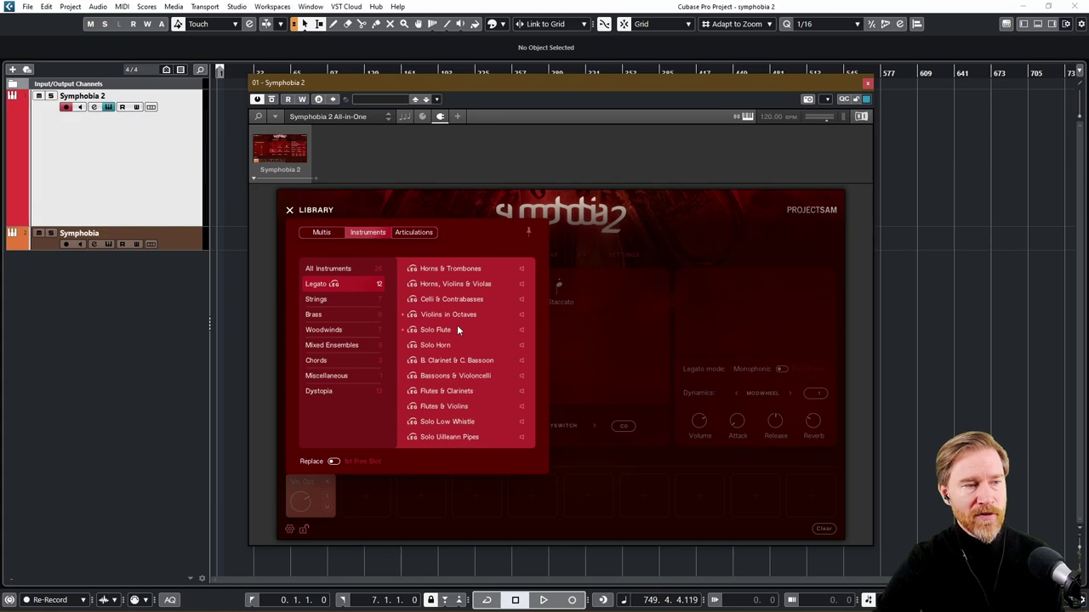
# Swap Violins in Octaves for the Solo Flute
pyautogui.click(457, 325)
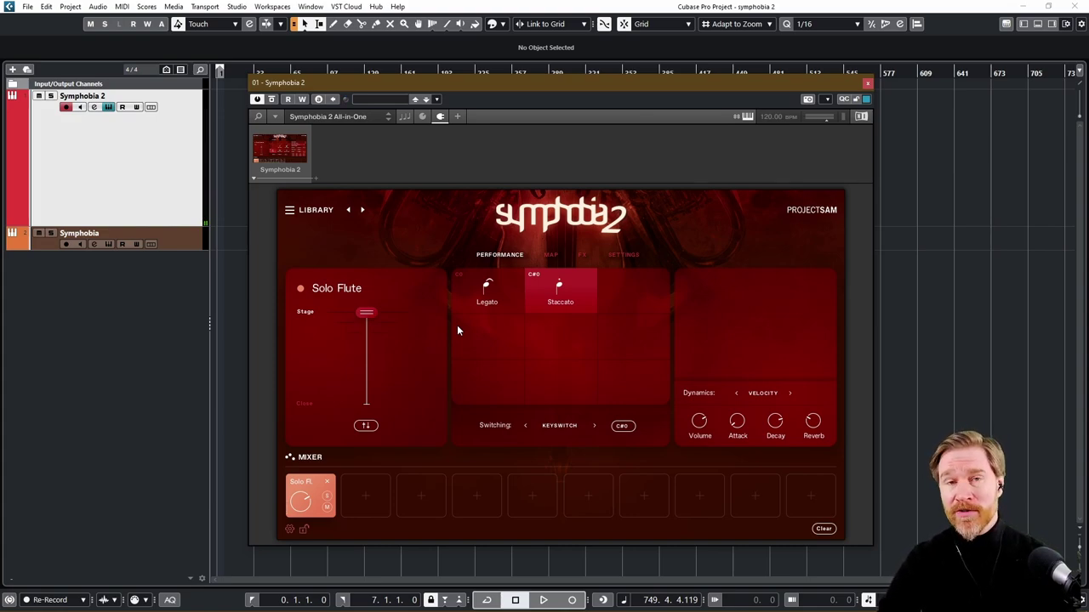
# Load the Solo Horn legato patch from the Symphobia 2 library, replacing Solo Flute
pyautogui.click(320, 210)
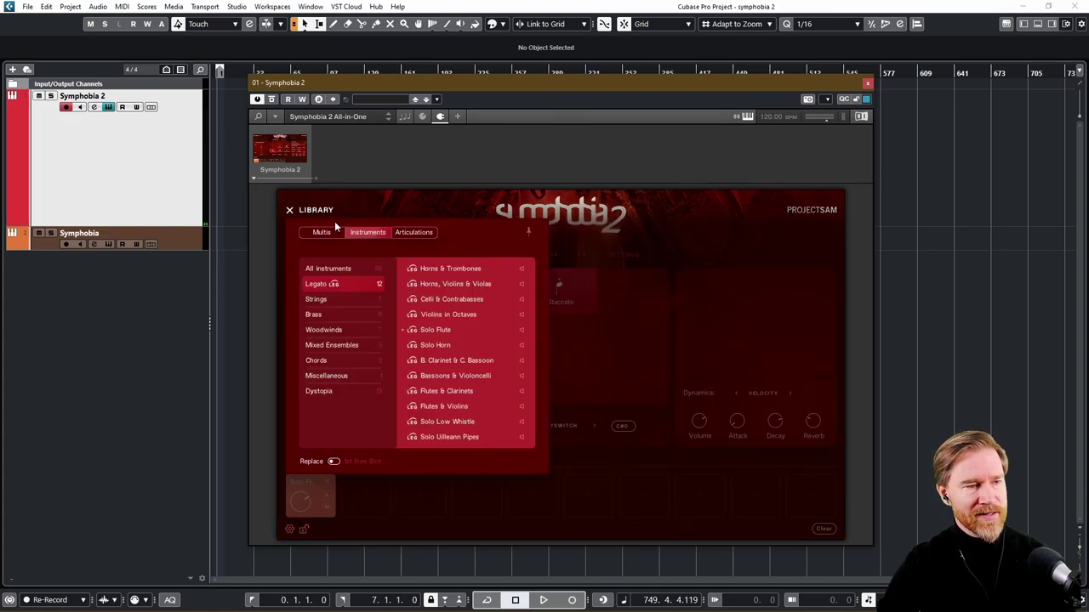
pyautogui.doubleClick(445, 346)
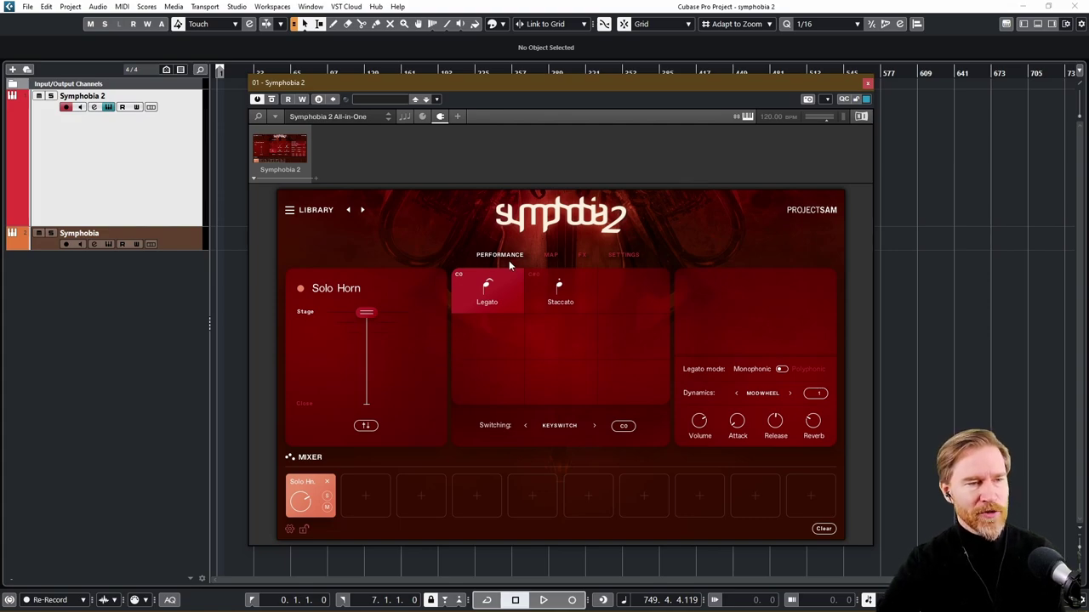
# Swap Solo Horn for the B. Clarinet & C. Bassoon patch from the library
pyautogui.click(319, 211)
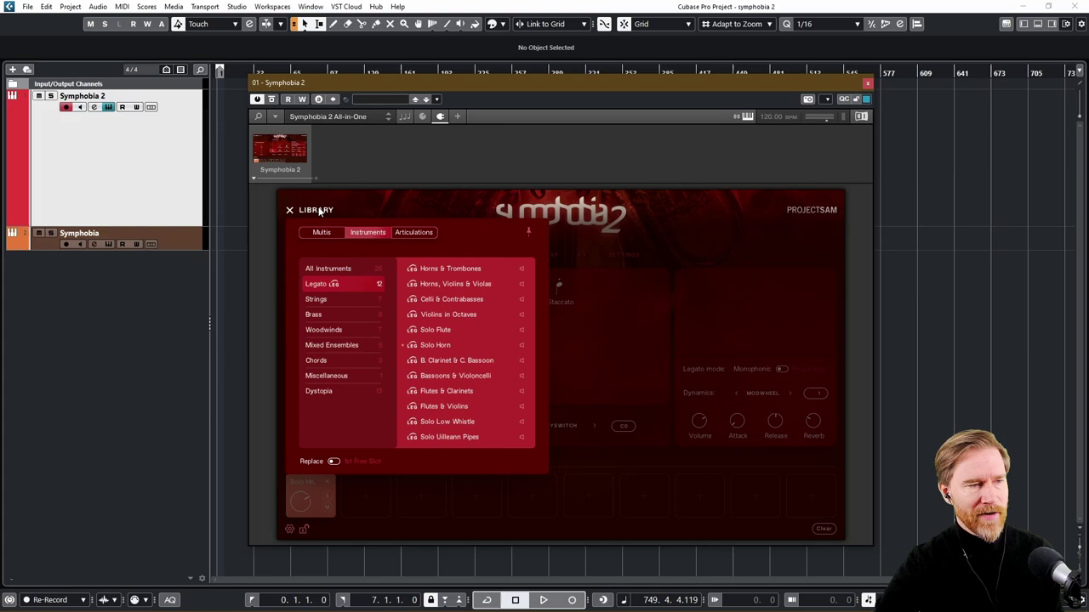
pyautogui.click(478, 361)
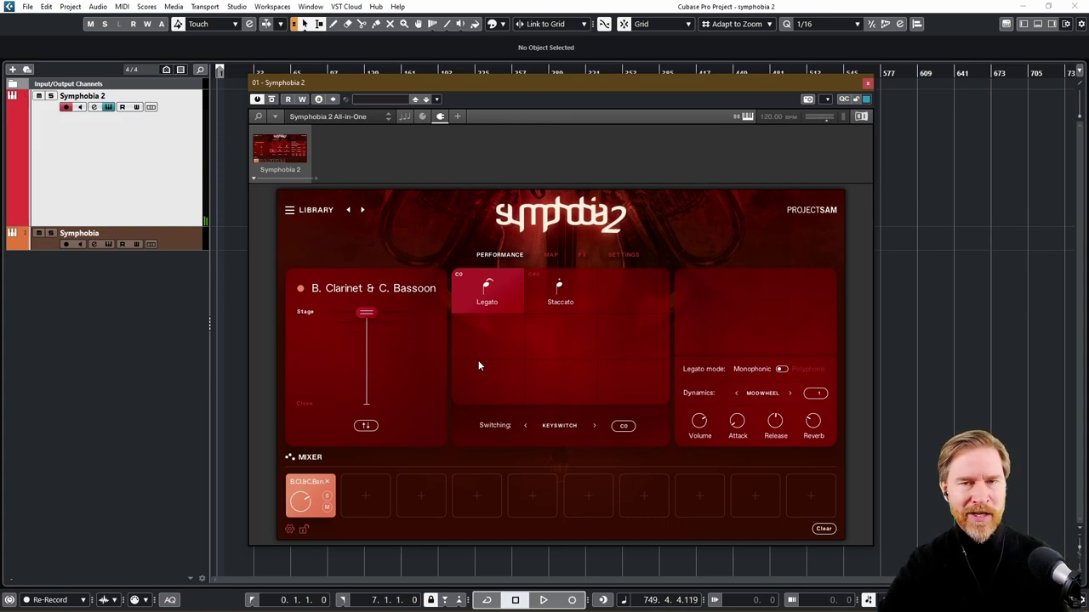
# Replace B. Clarinet & C. Bassoon with the Bassoons & Violoncelli legato patch from the library
pyautogui.click(319, 213)
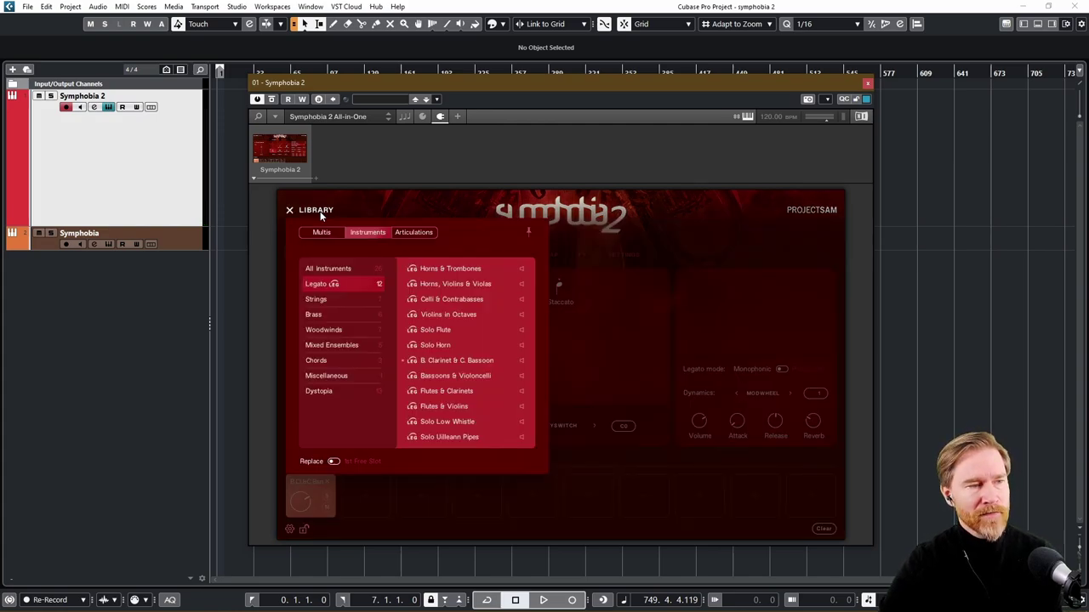
pyautogui.click(469, 379)
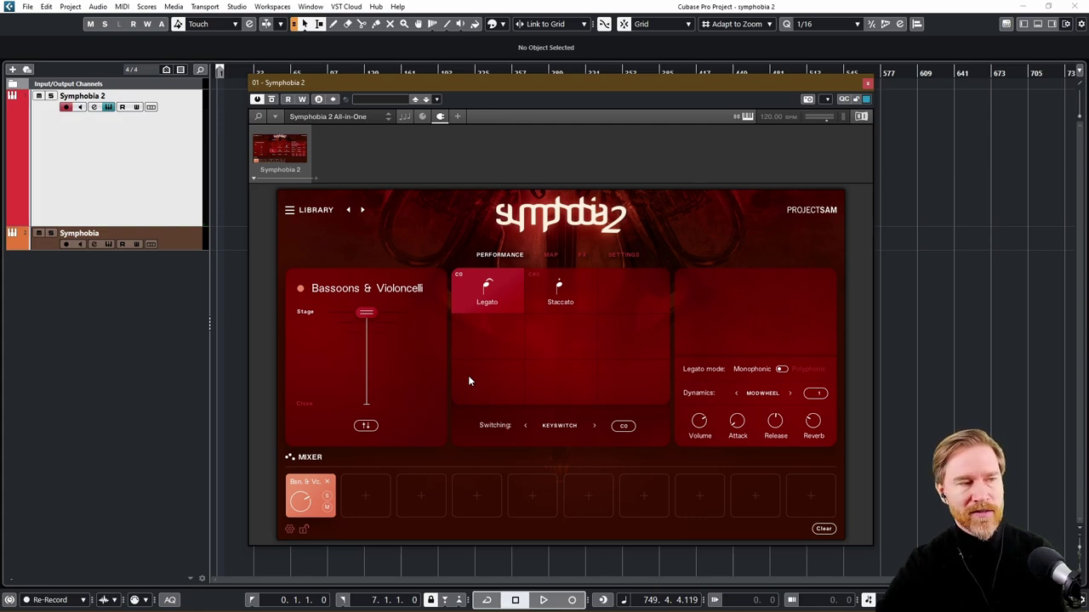
# Swap Bassoons & Violoncelli for the Solo Low Whistle patch from the library
pyautogui.click(318, 213)
pyautogui.click(454, 423)
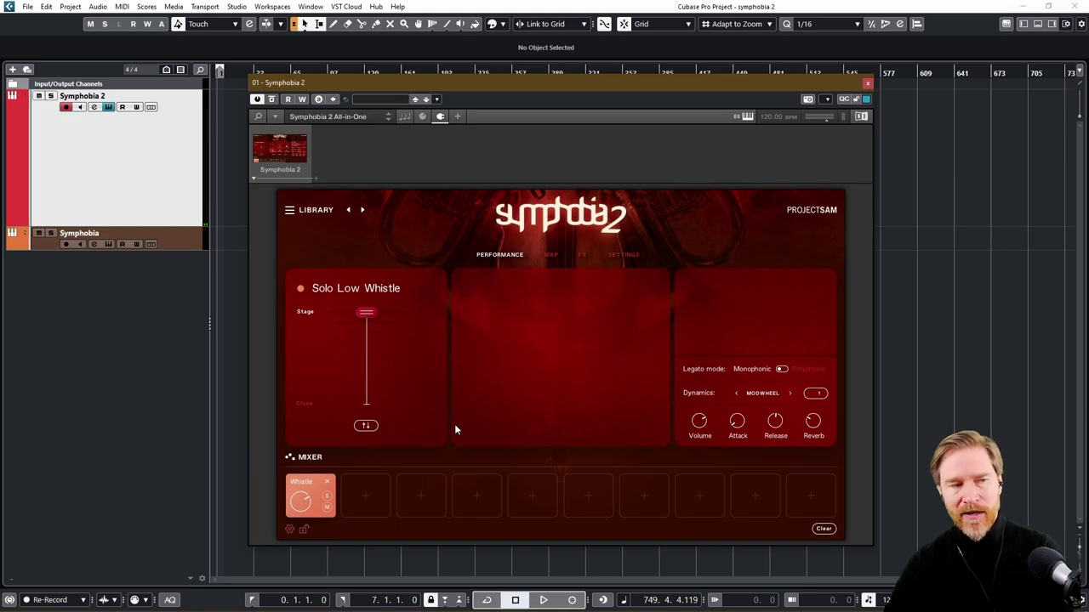
# Replace Solo Low Whistle with Solo Uilleann Pipes from the bottom of the Legato list
pyautogui.click(308, 213)
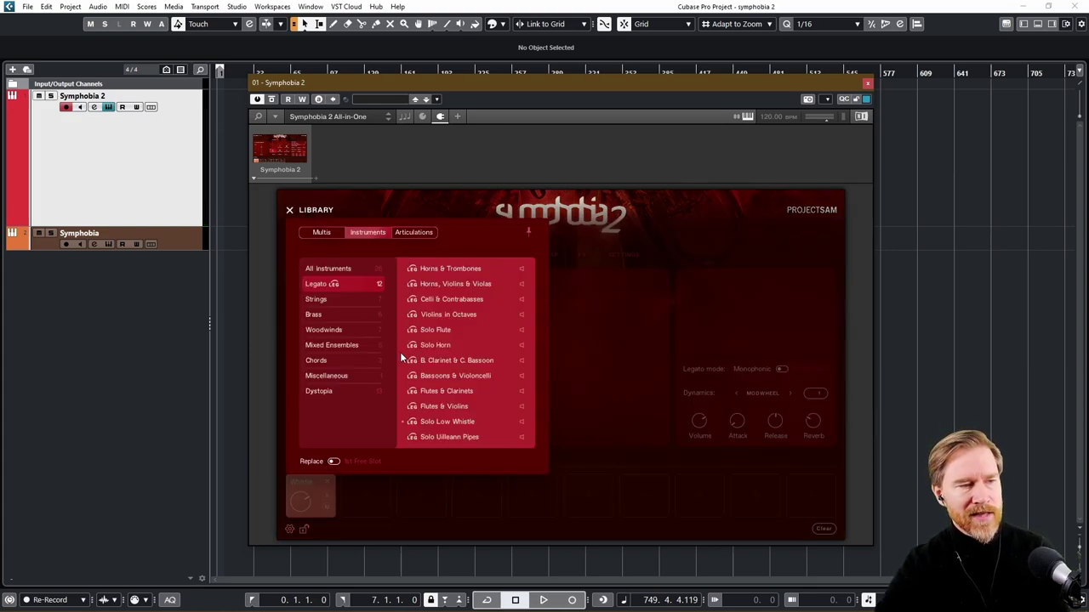
pyautogui.click(450, 438)
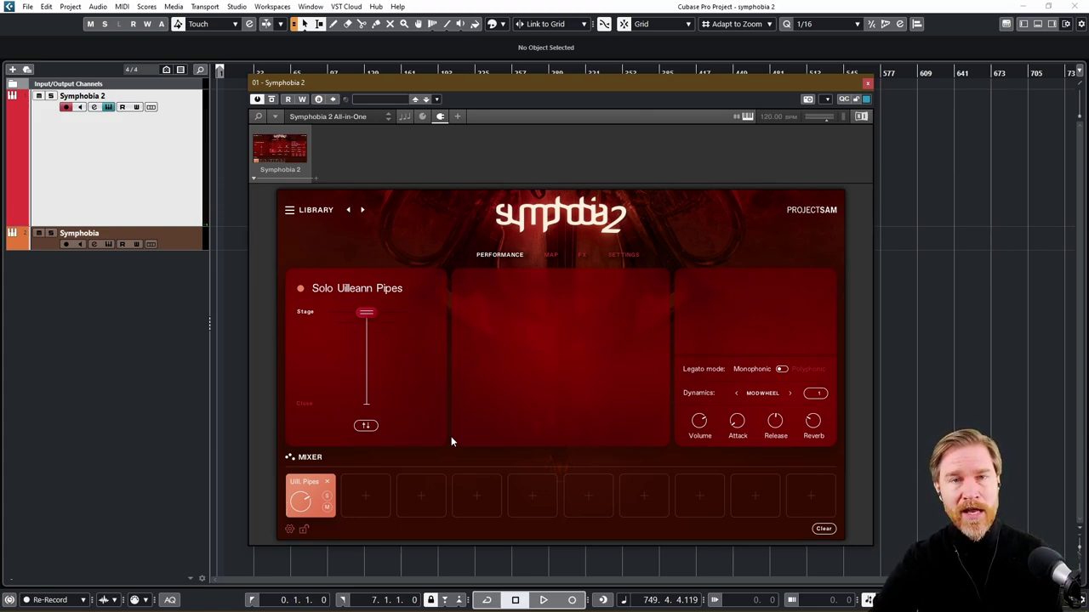
# Load Strings Section from the library's Strings category, replacing Solo Uilleann Pipes
pyautogui.click(316, 213)
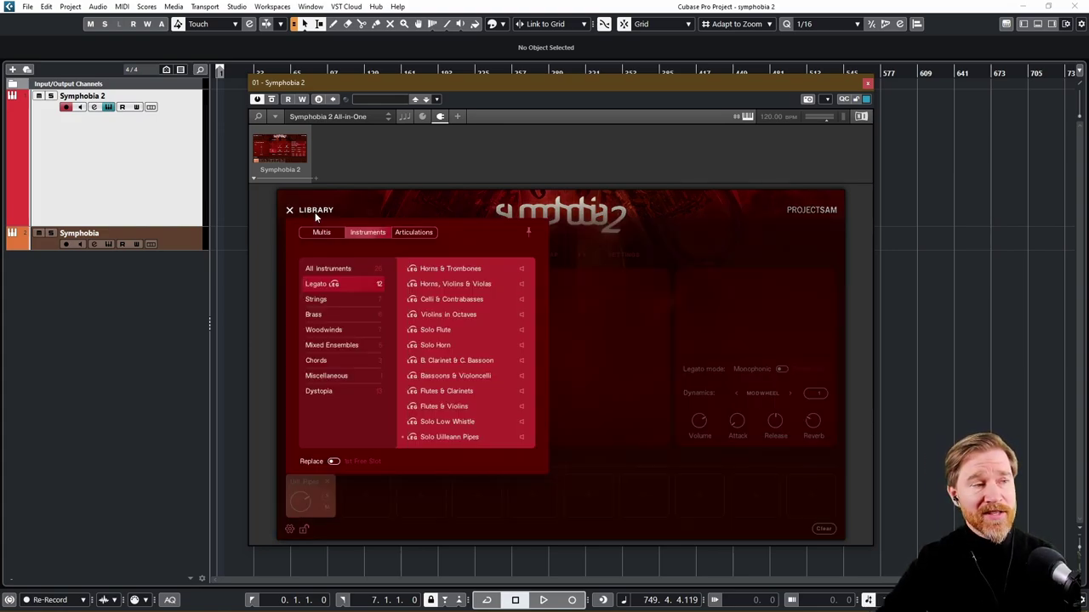
pyautogui.click(337, 301)
pyautogui.click(420, 270)
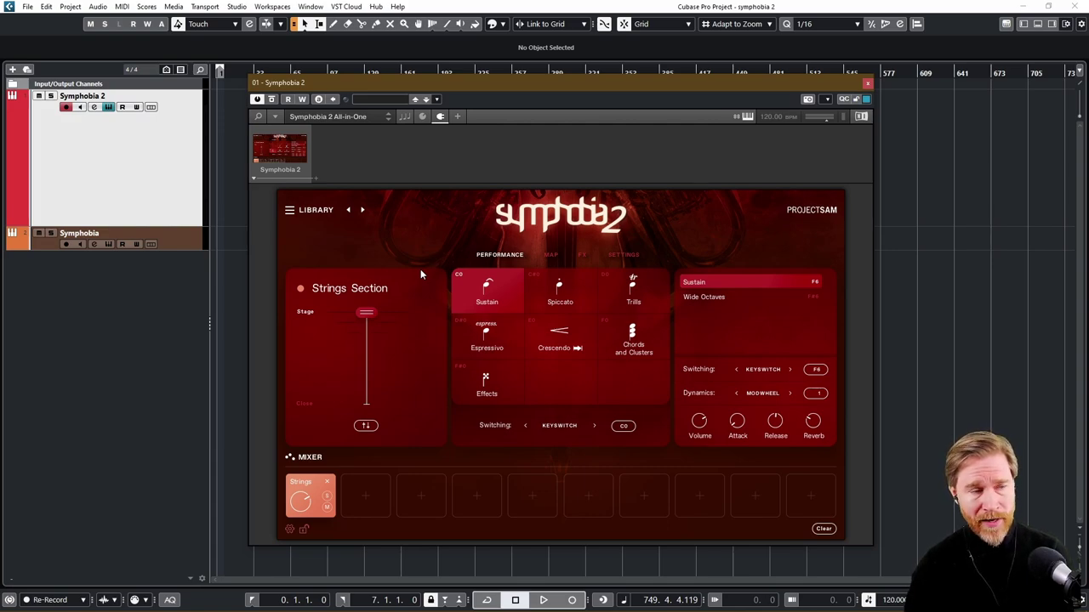
# Try Spiccato, then settle on Espressivo with the Slow variant after testing Fast
pyautogui.click(560, 303)
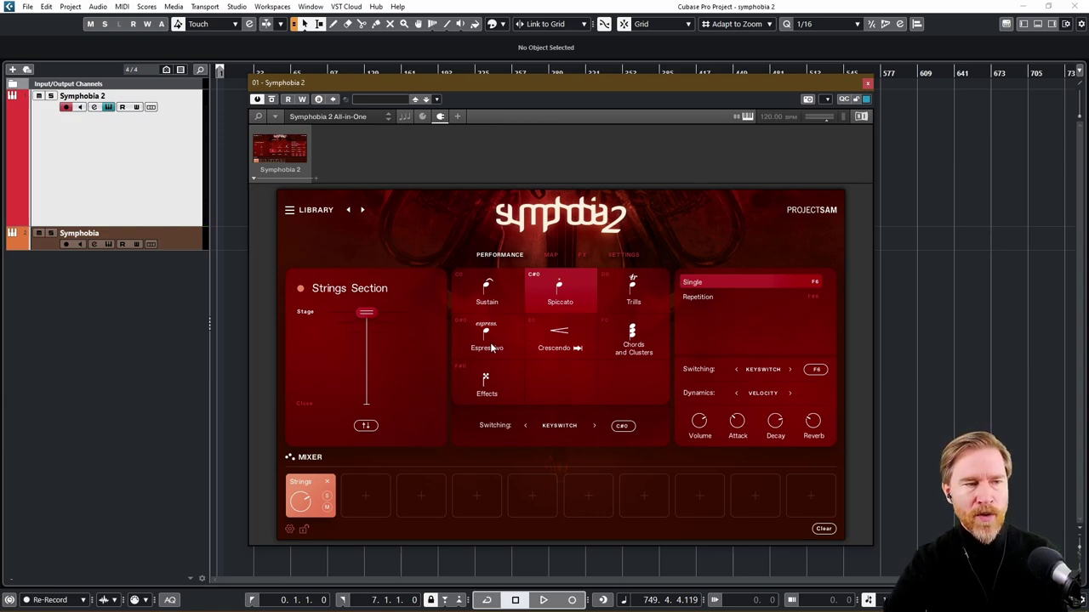
pyautogui.click(492, 347)
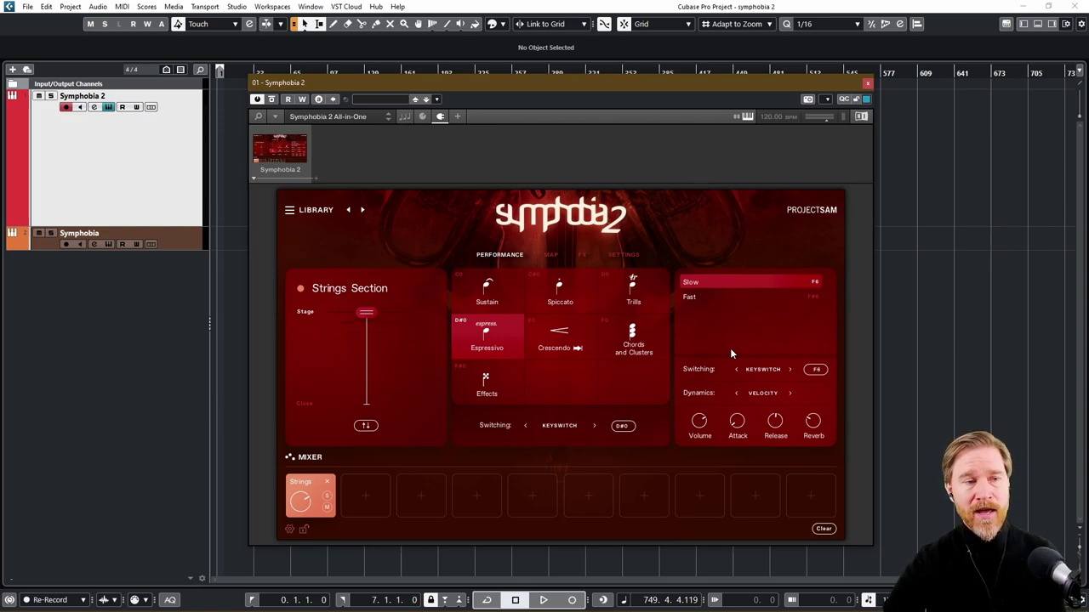
pyautogui.click(701, 296)
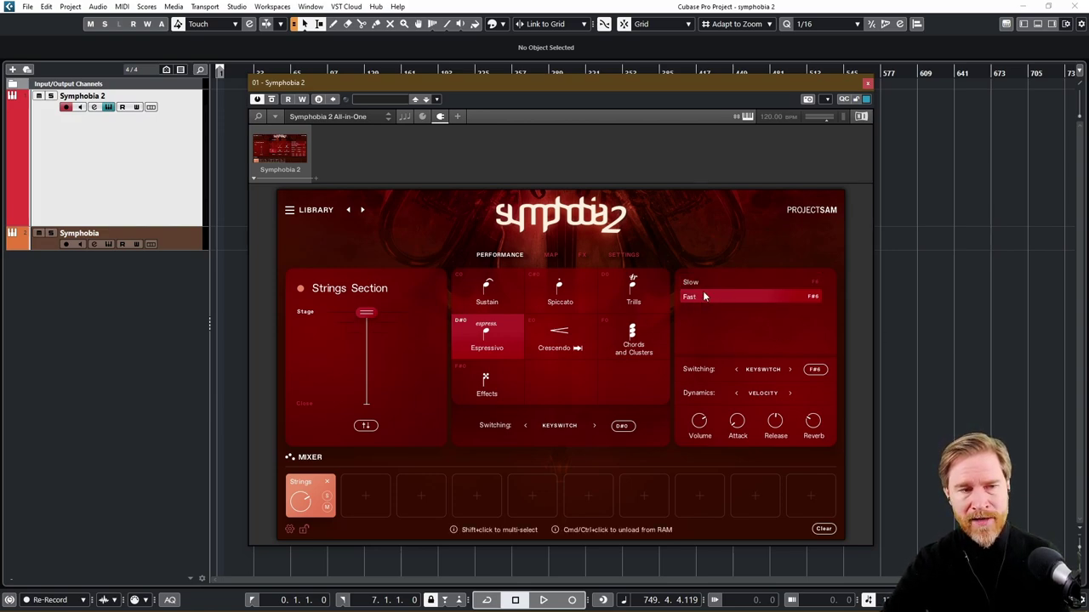
pyautogui.click(700, 287)
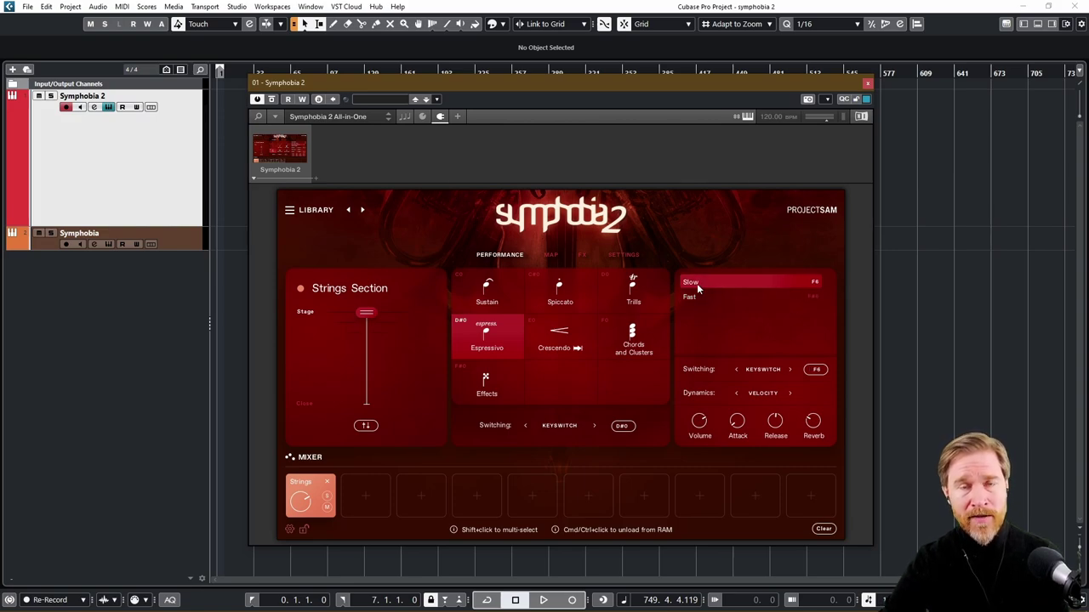
# Try Crescendo with adaptive sync at 3 beats, then switch to Chords and Clusters (Bending Chords)
pyautogui.click(549, 349)
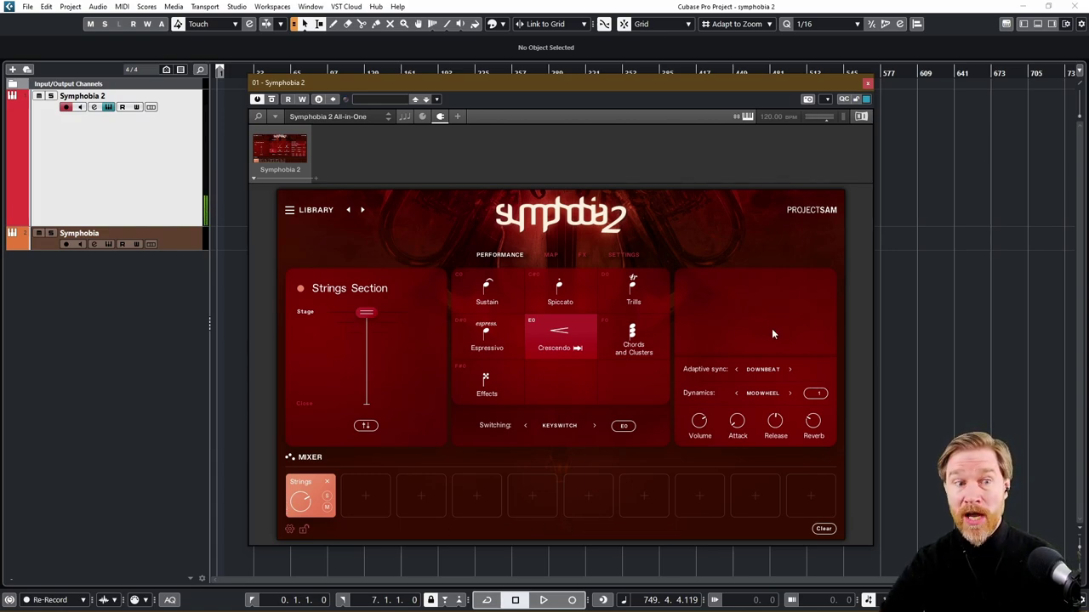
pyautogui.click(791, 370)
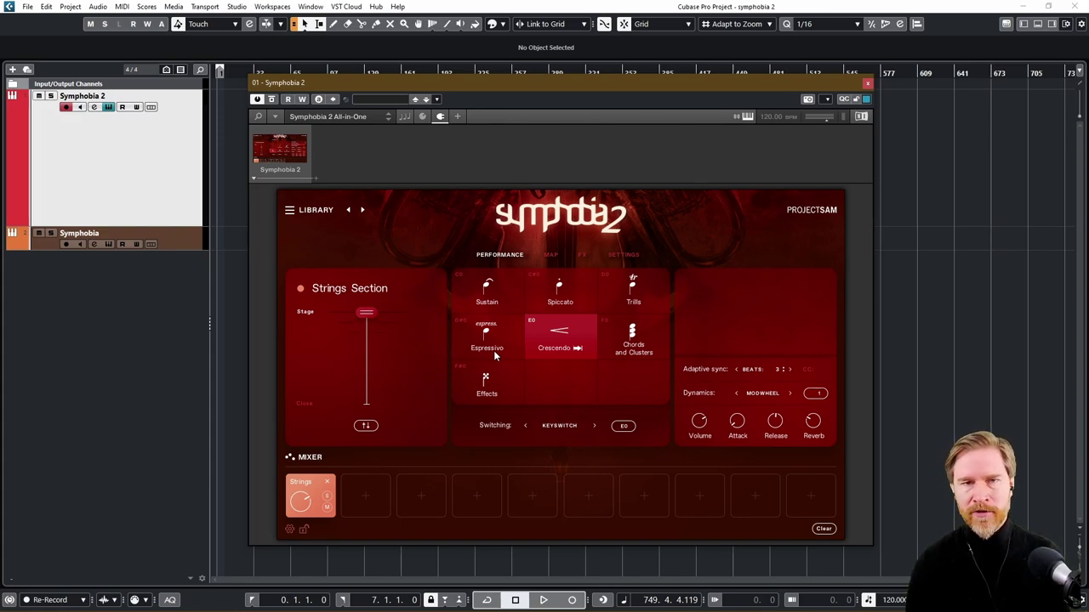
pyautogui.click(633, 351)
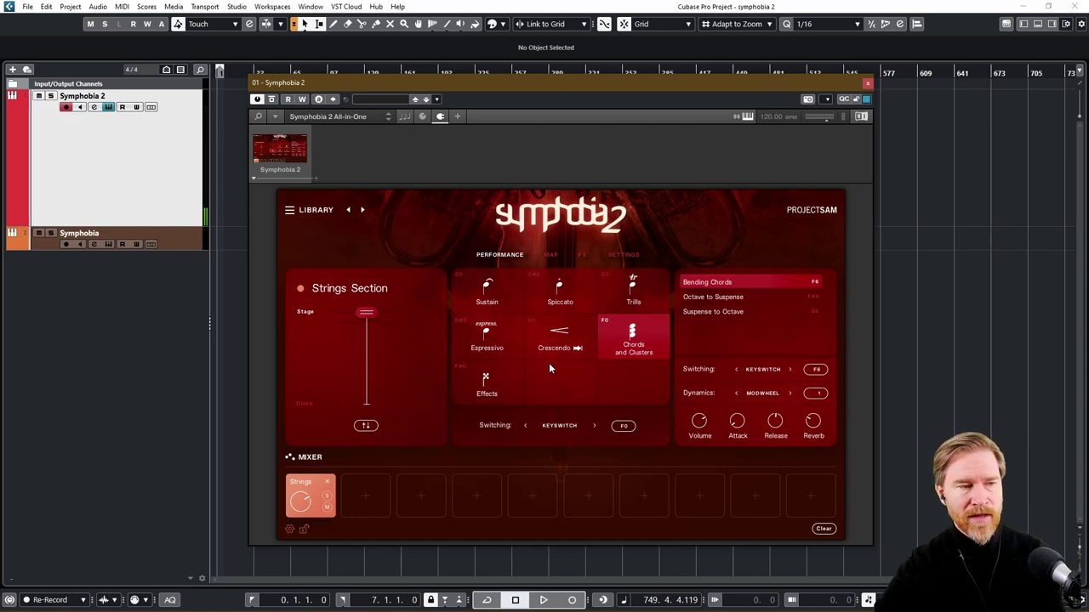
# Switch the strings to Effects (Mad Textures), then browse the library's six Brass instruments
pyautogui.click(492, 383)
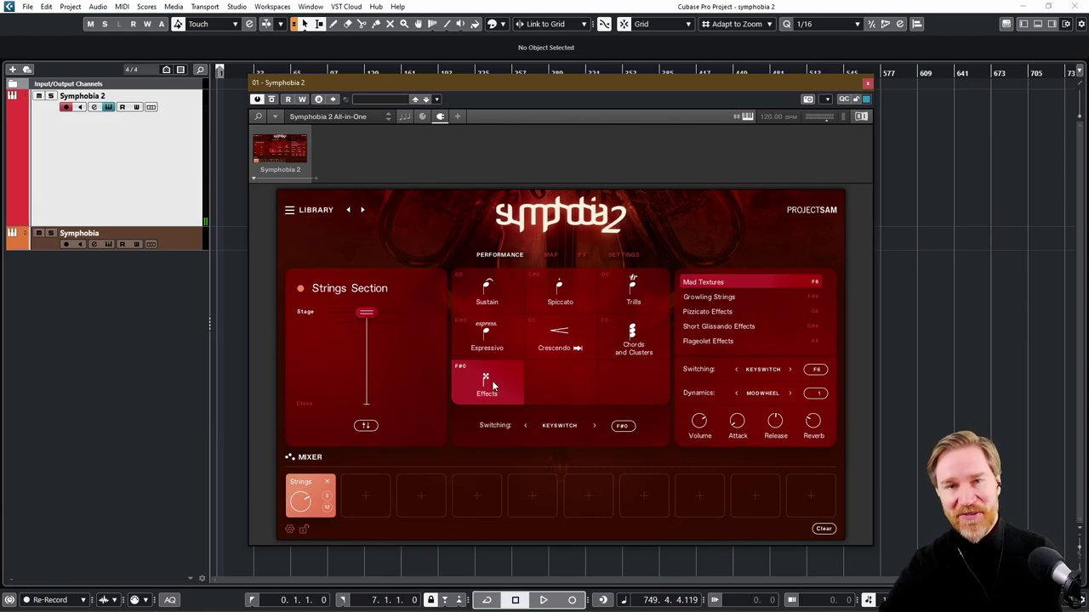
pyautogui.click(294, 210)
pyautogui.click(346, 315)
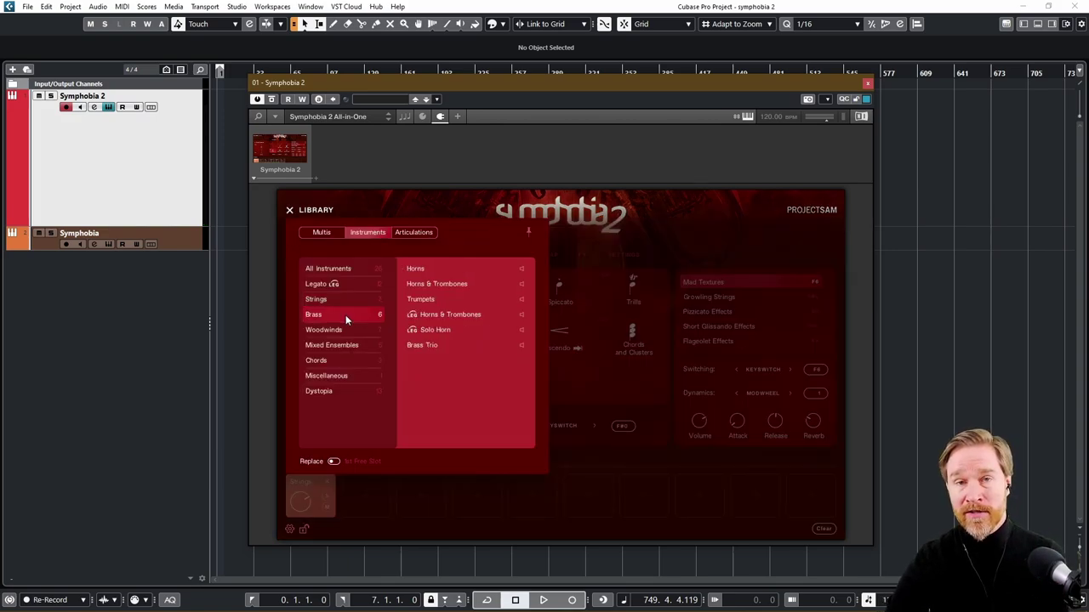
pyautogui.click(433, 284)
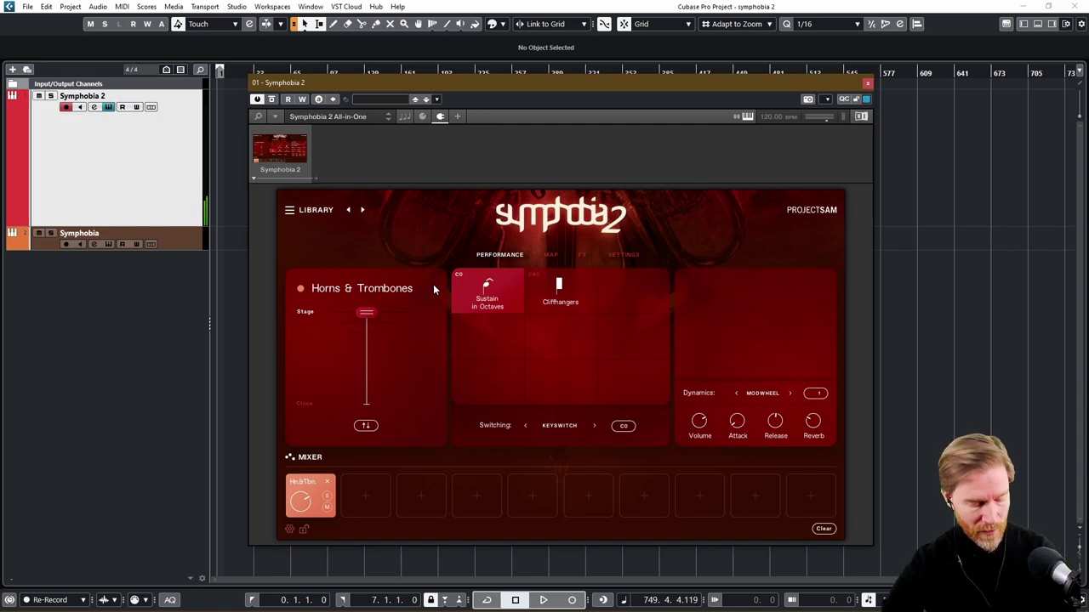
pyautogui.click(568, 305)
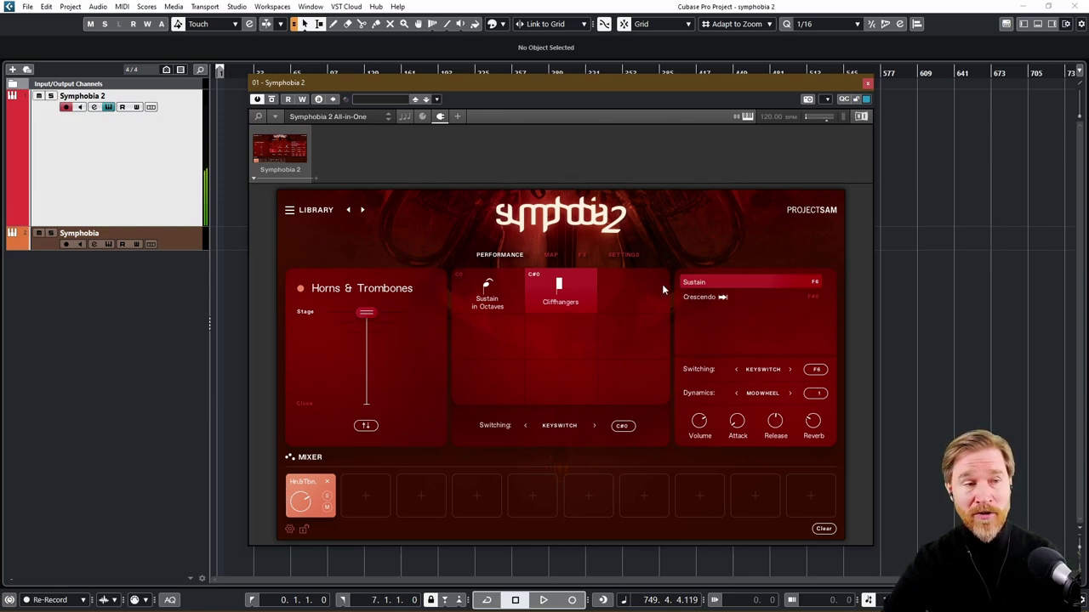
pyautogui.click(706, 298)
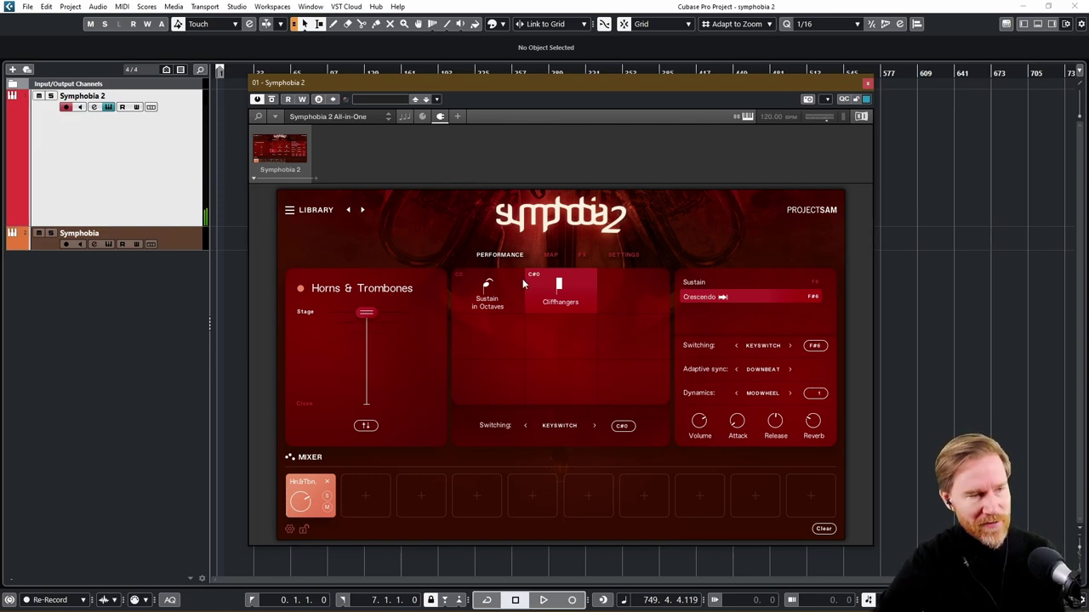
# Load Woodwinds > Flutes & Piccolo and switch it to the Clusters articulation
pyautogui.click(320, 213)
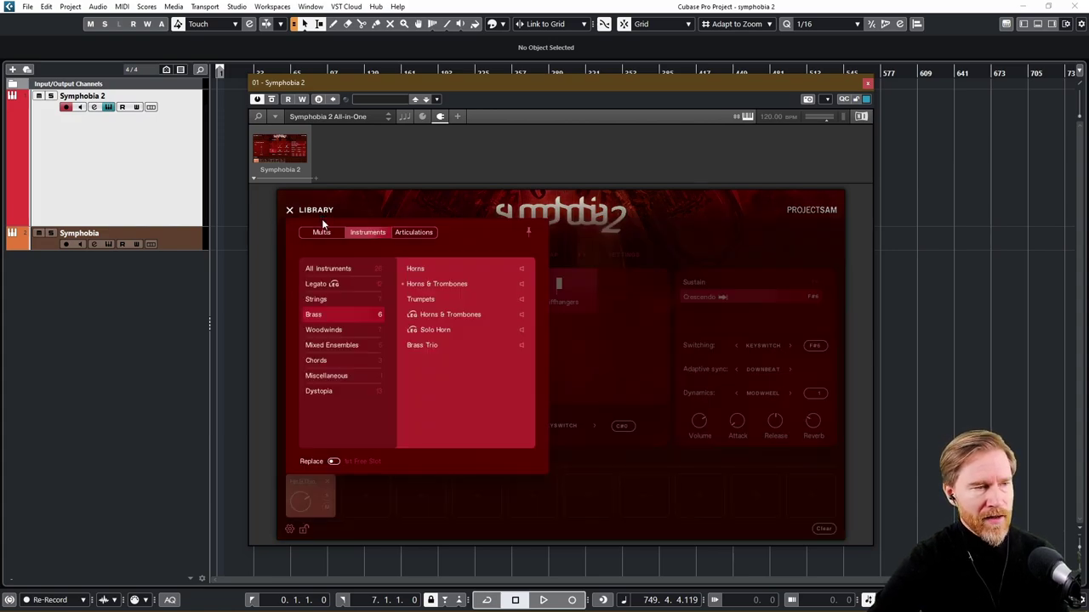
pyautogui.click(354, 329)
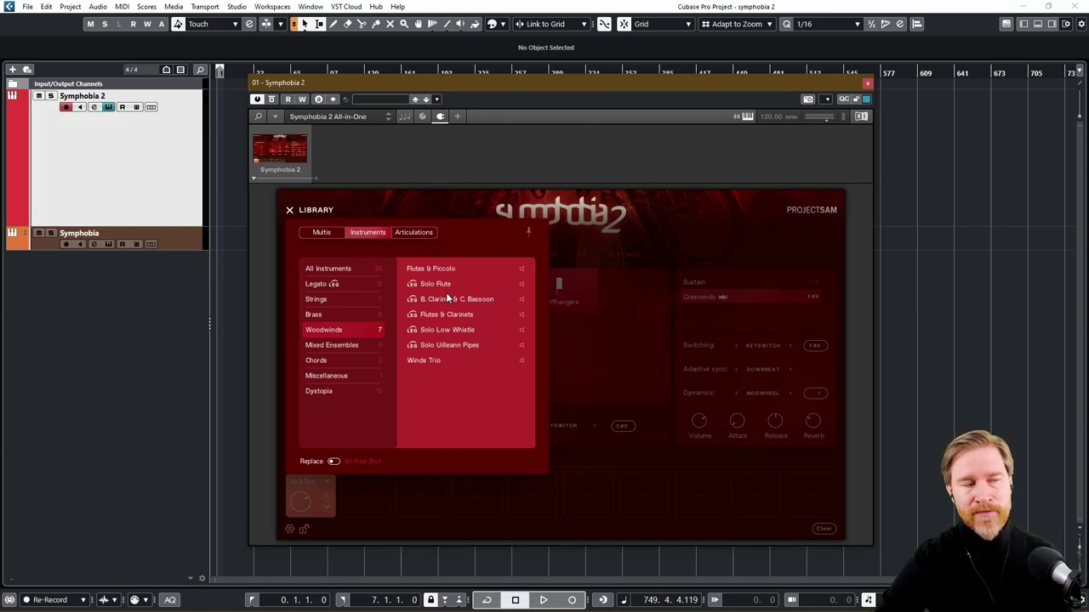
pyautogui.click(432, 268)
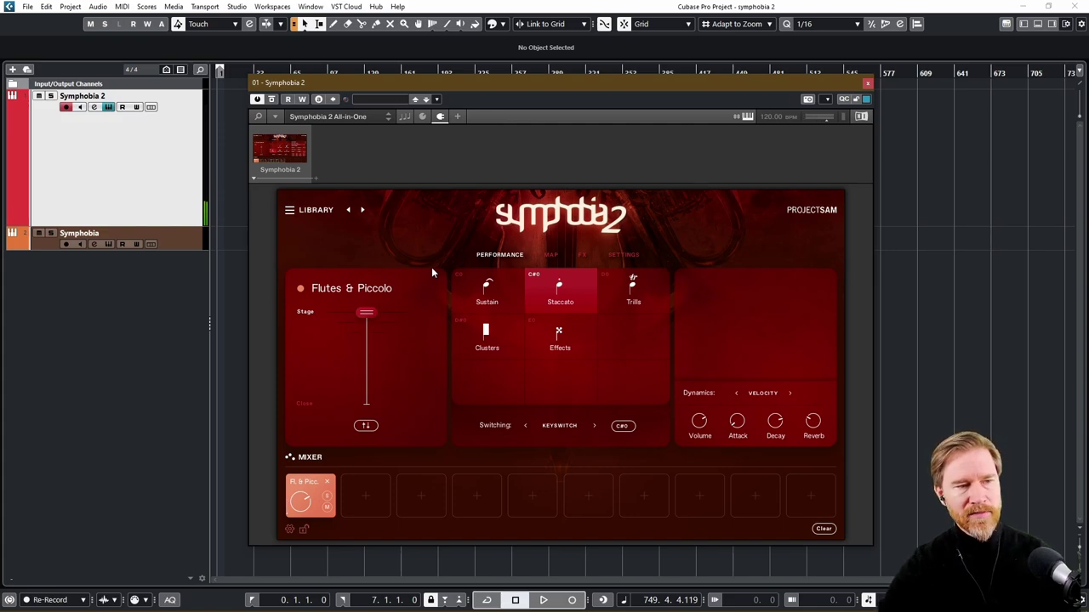
pyautogui.click(489, 348)
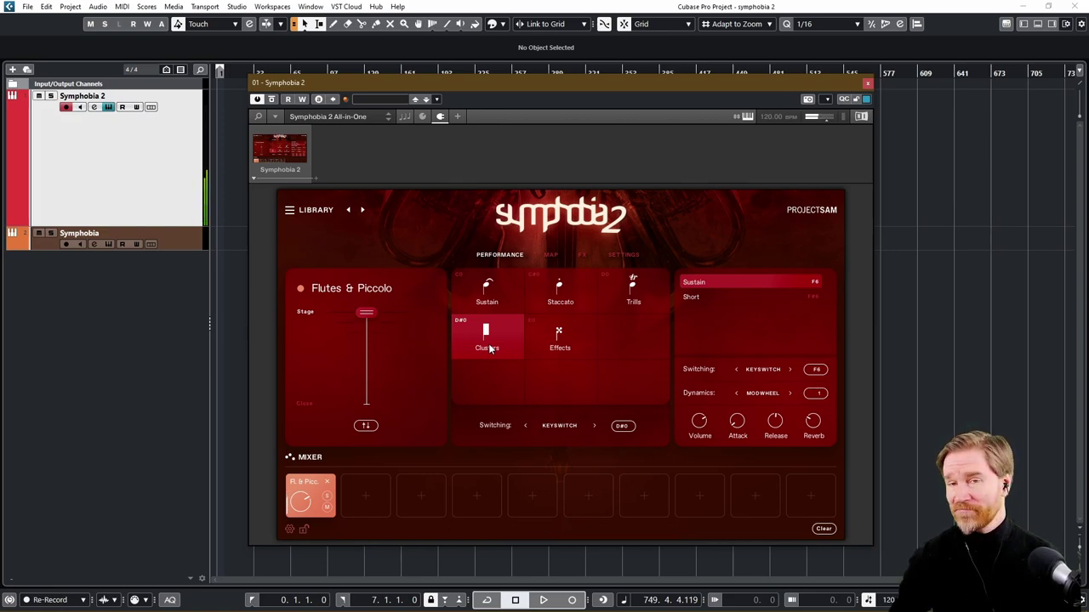
# Load Strings & Woodwinds from Mixed Ensembles and settle on the High Staccato and Xylophone articulation
pyautogui.click(302, 210)
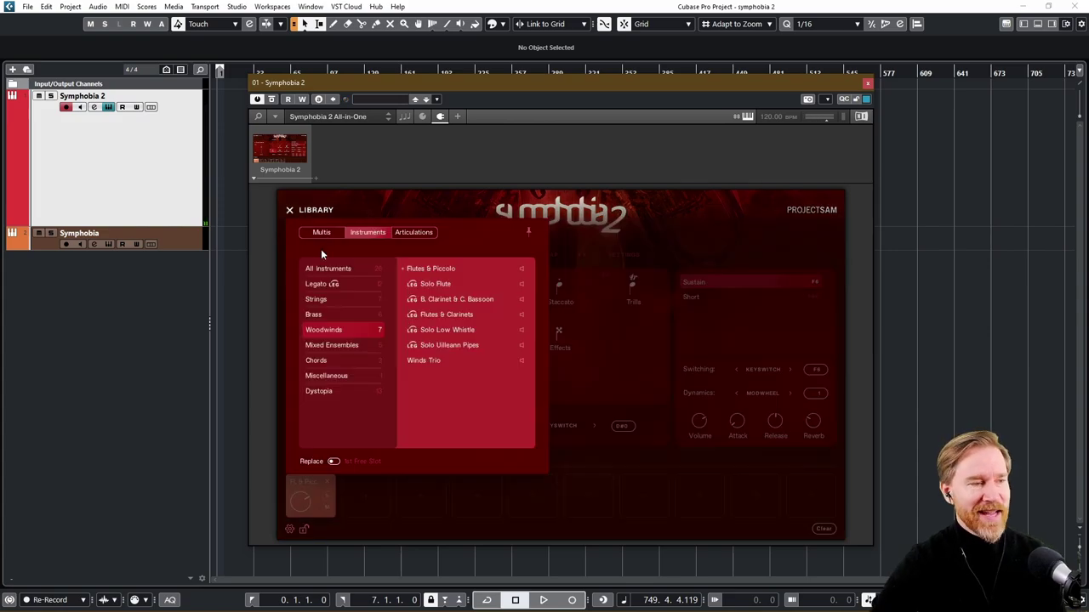
pyautogui.click(352, 345)
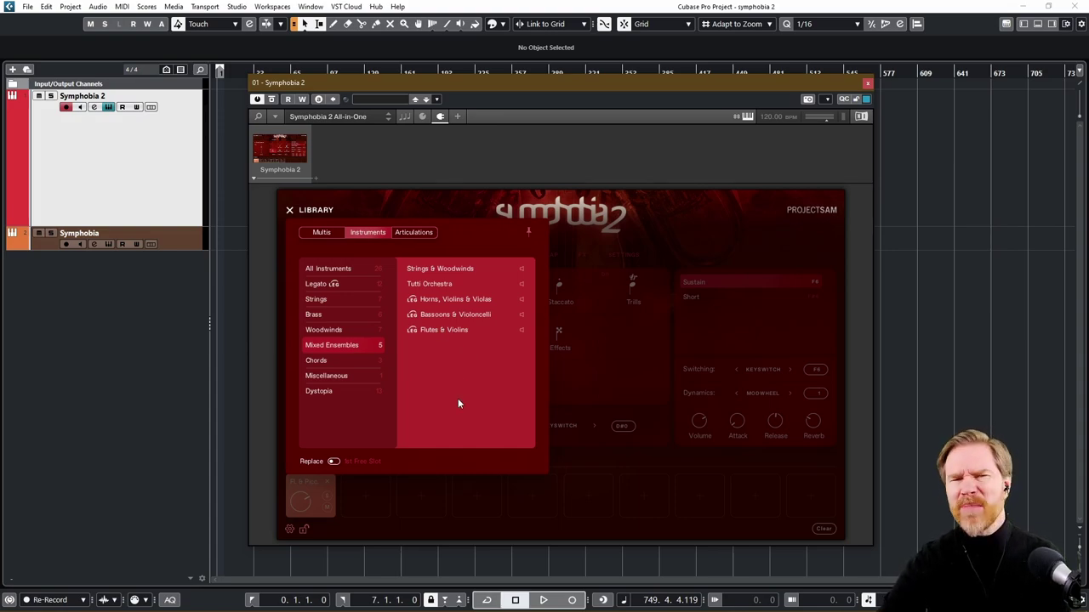
pyautogui.click(439, 269)
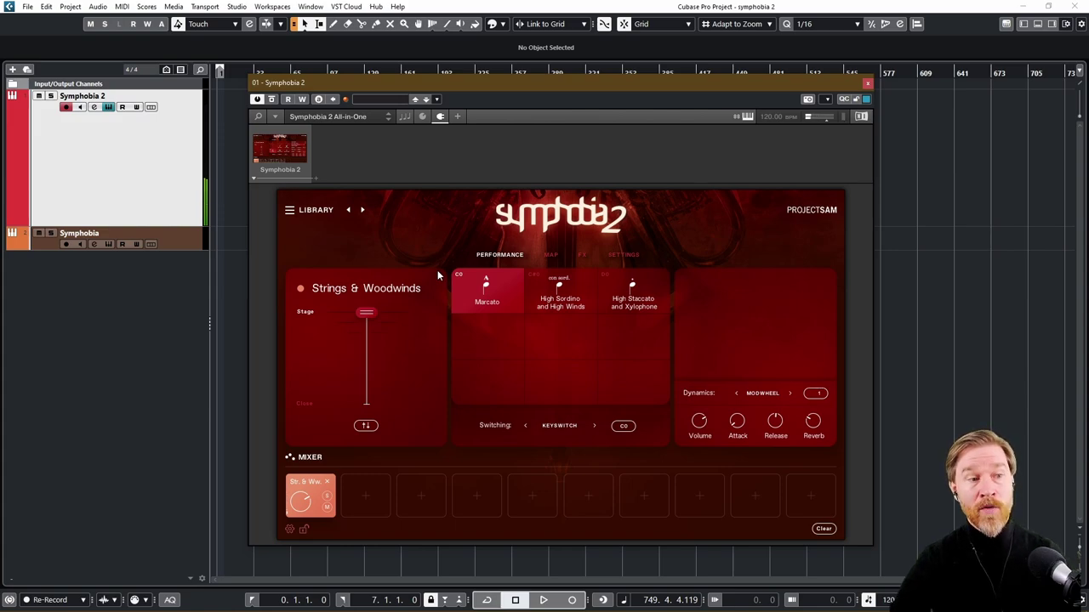
pyautogui.click(568, 303)
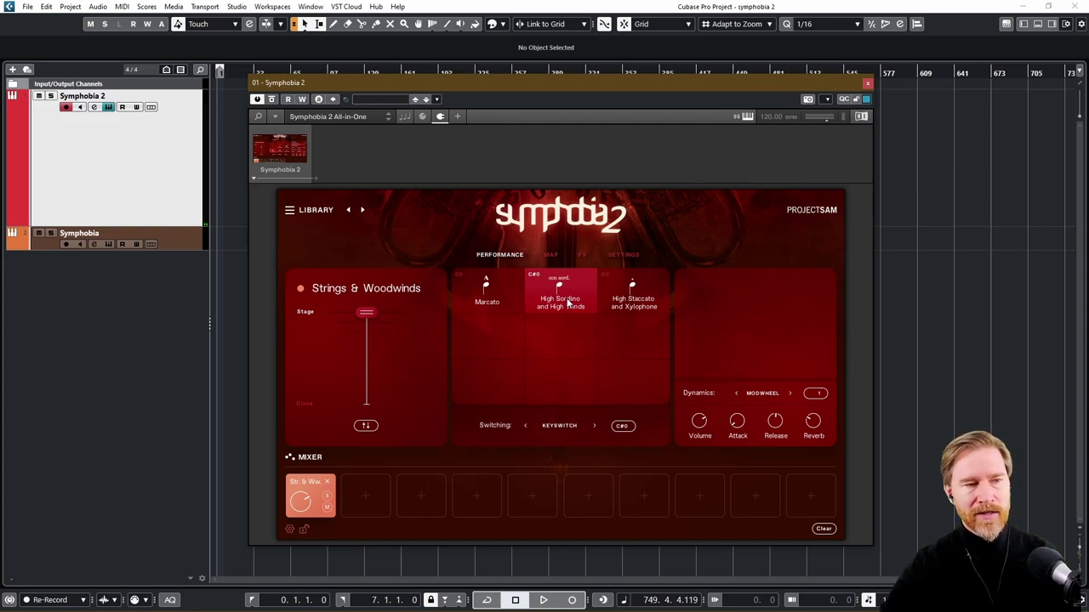
pyautogui.click(649, 306)
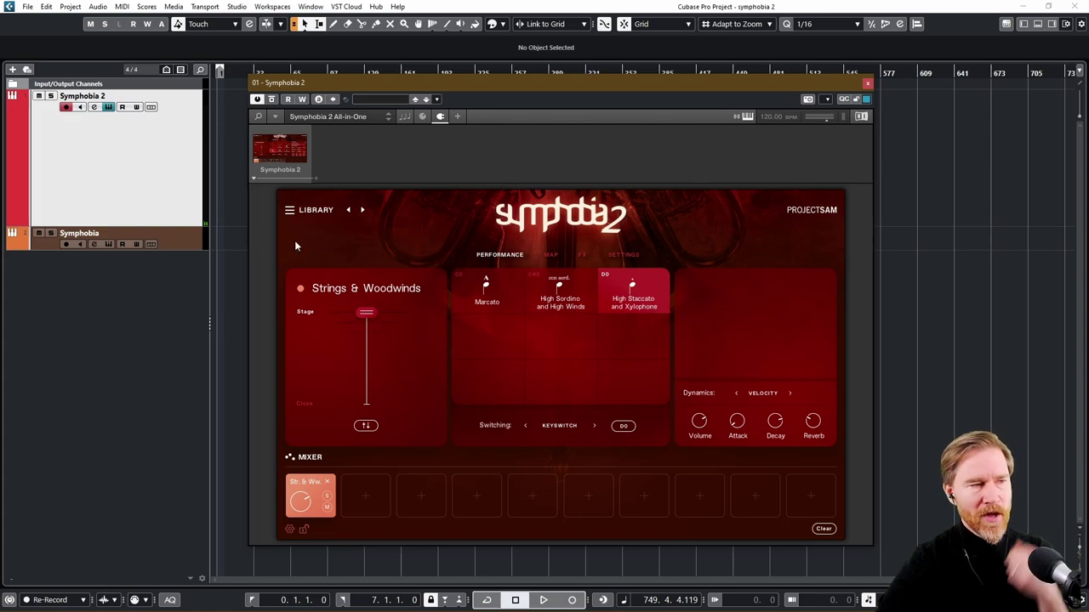
# Load Tutti Orchestra from the library and switch it to Staccato + Arco in Octaves
pyautogui.click(313, 212)
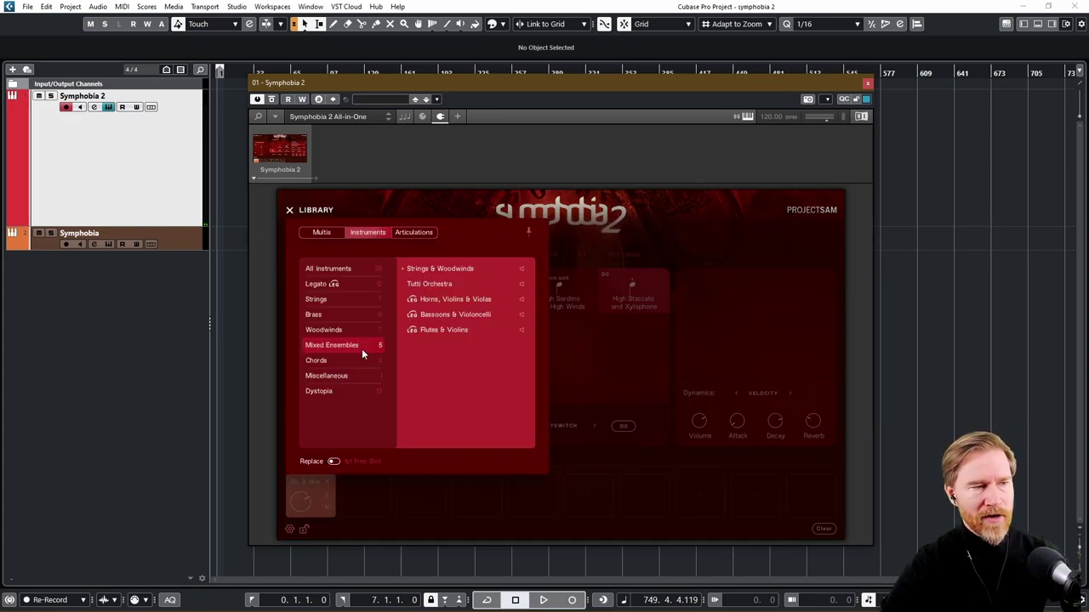
pyautogui.click(429, 284)
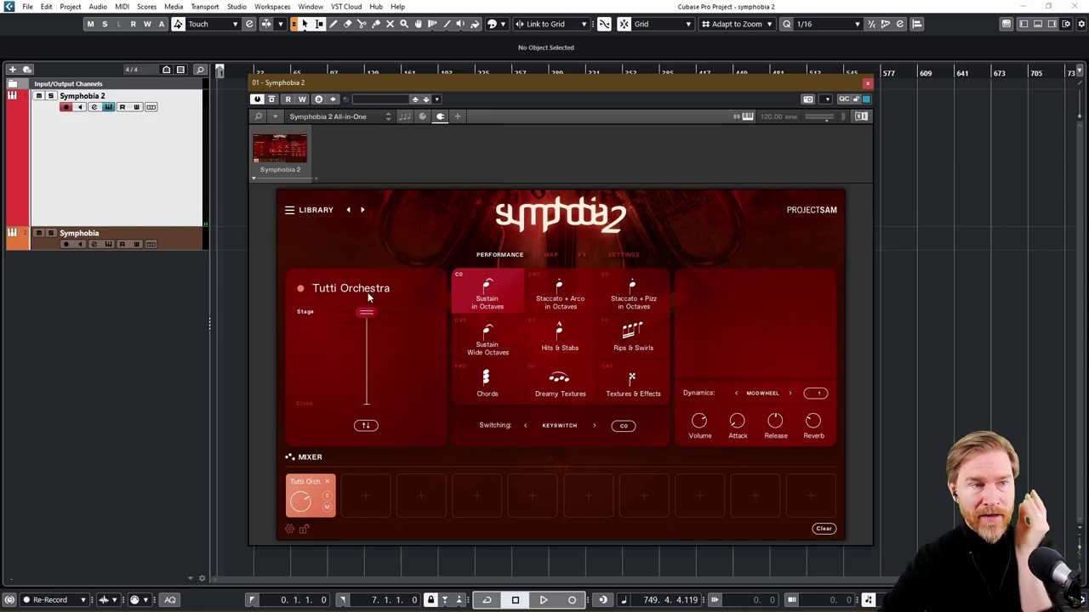
pyautogui.click(559, 299)
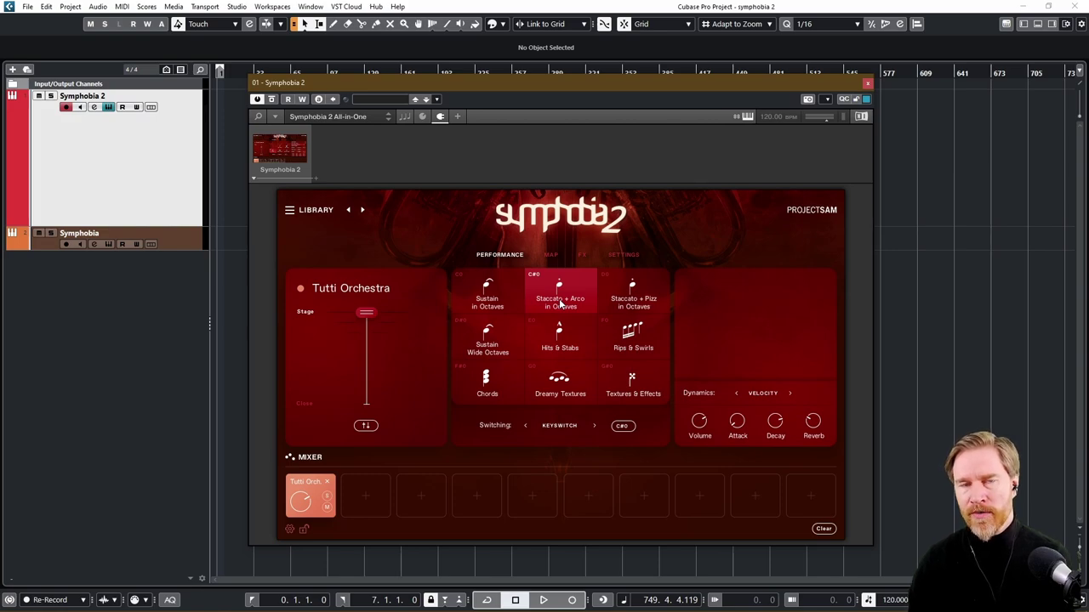
# Audition Staccato + Pizz, Sustain Wide Octaves, Hits & Stabs and Rips & Swirls, ending on Chords
pyautogui.click(644, 297)
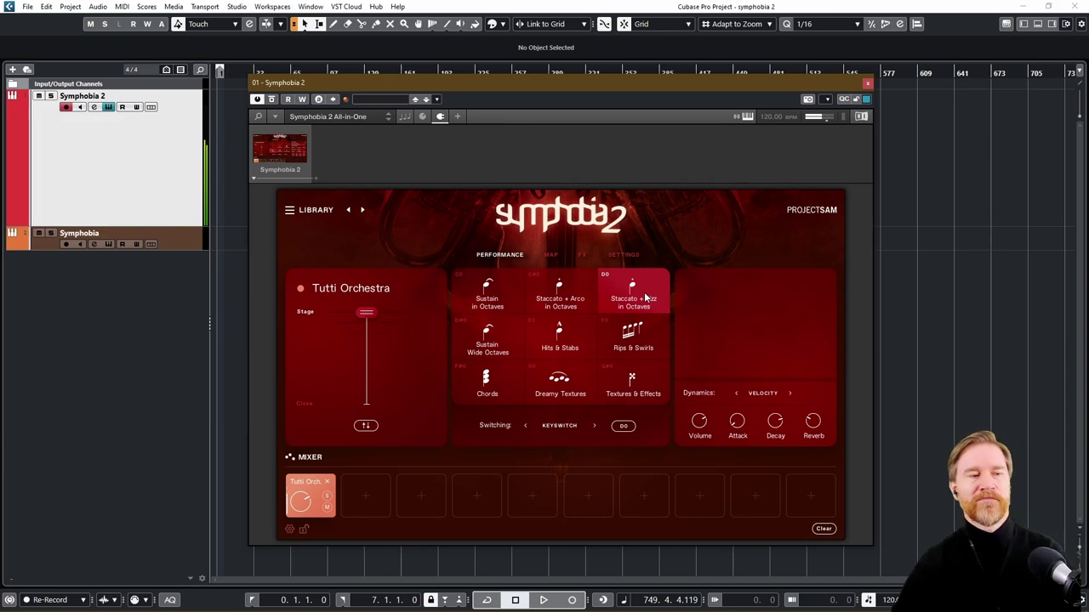
pyautogui.click(494, 345)
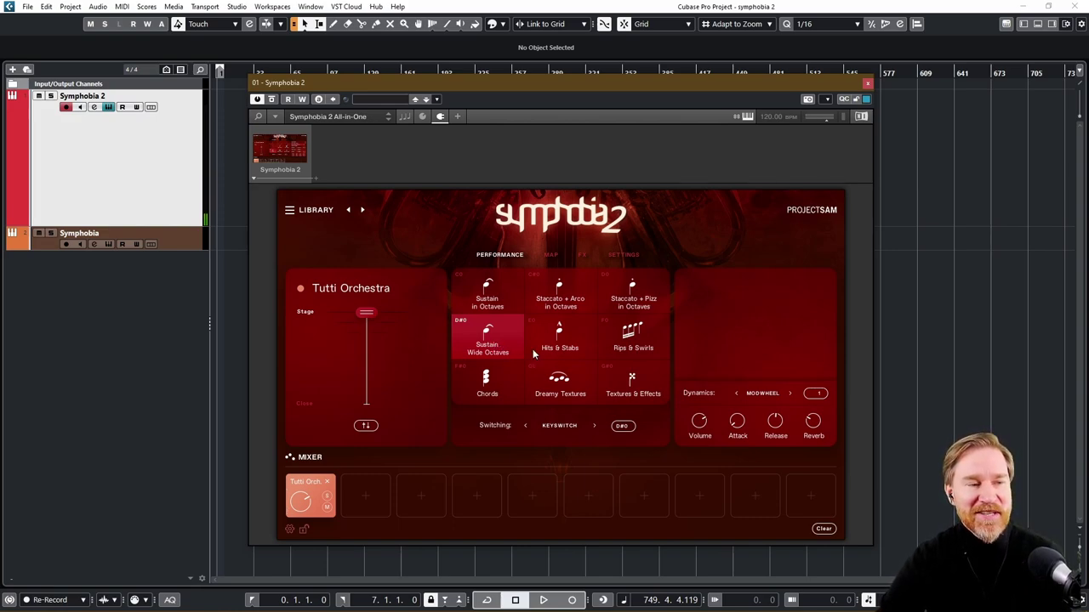
pyautogui.click(574, 348)
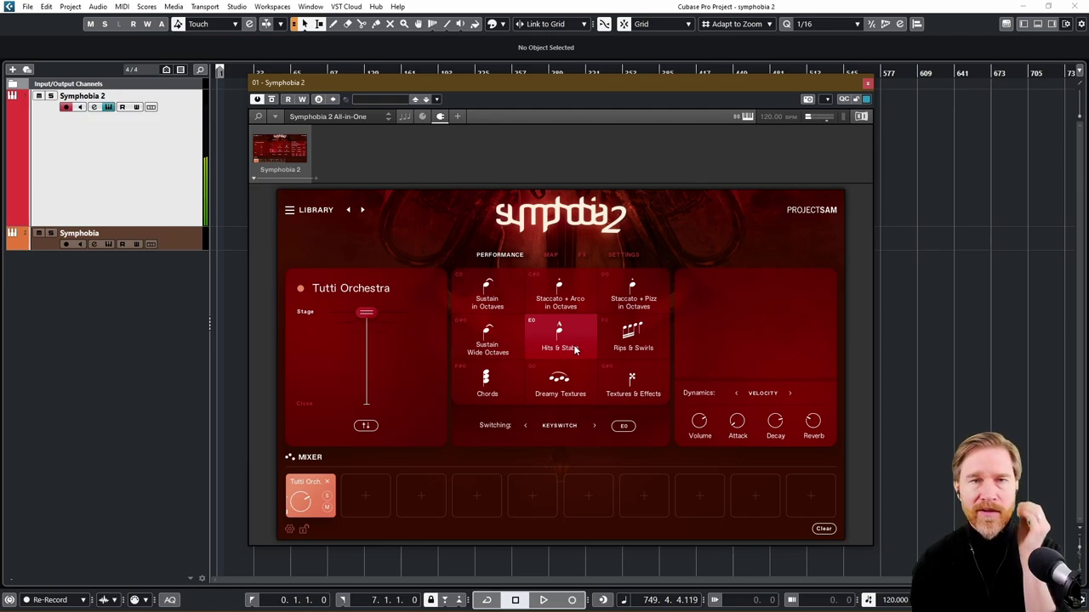
pyautogui.click(630, 351)
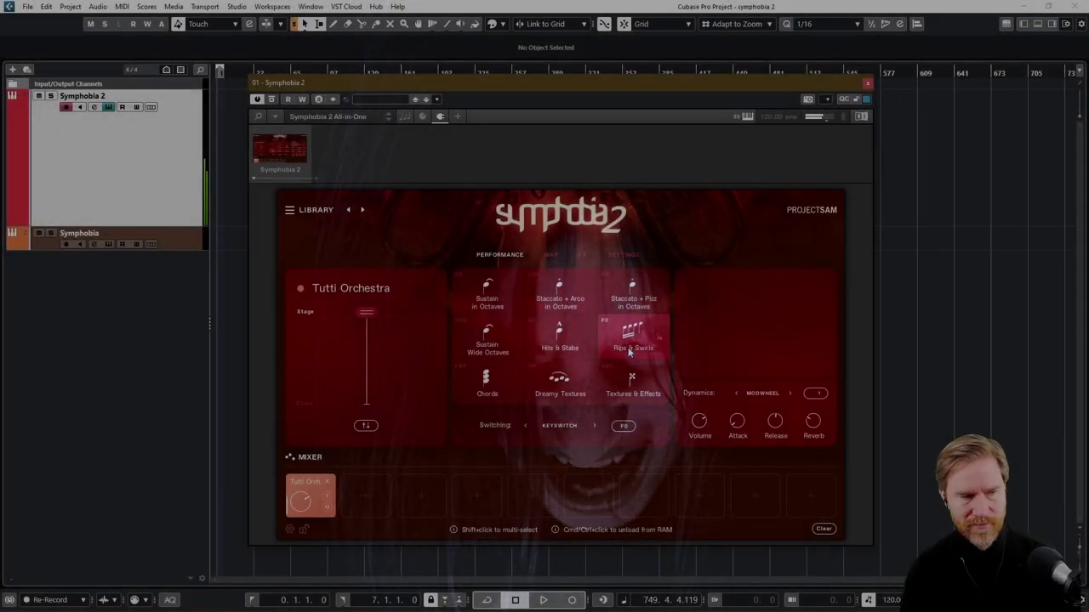
pyautogui.click(489, 387)
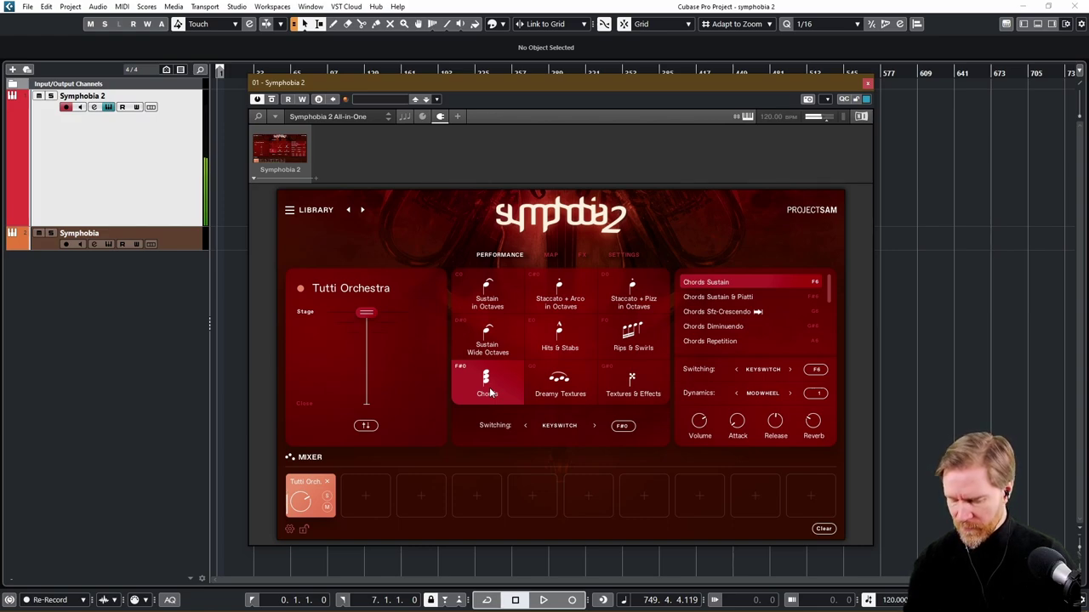
# Try the Chords variations Piatti, Sfz-Crescendo, Diminuendo, Repetition and Staccato, then switch to Dreamy Textures
pyautogui.click(718, 295)
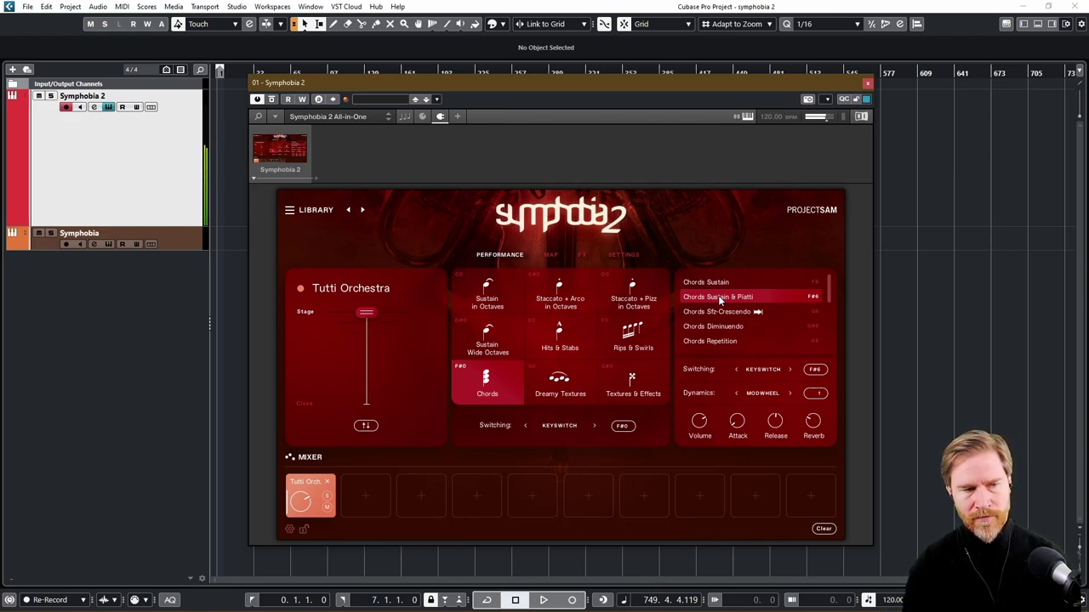
pyautogui.click(733, 311)
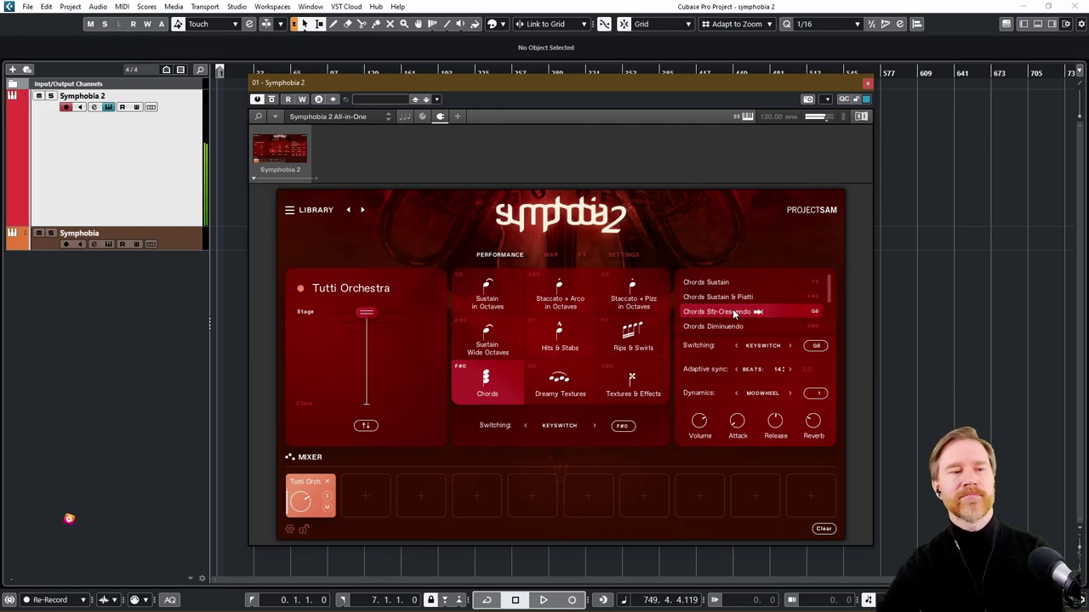
pyautogui.click(724, 325)
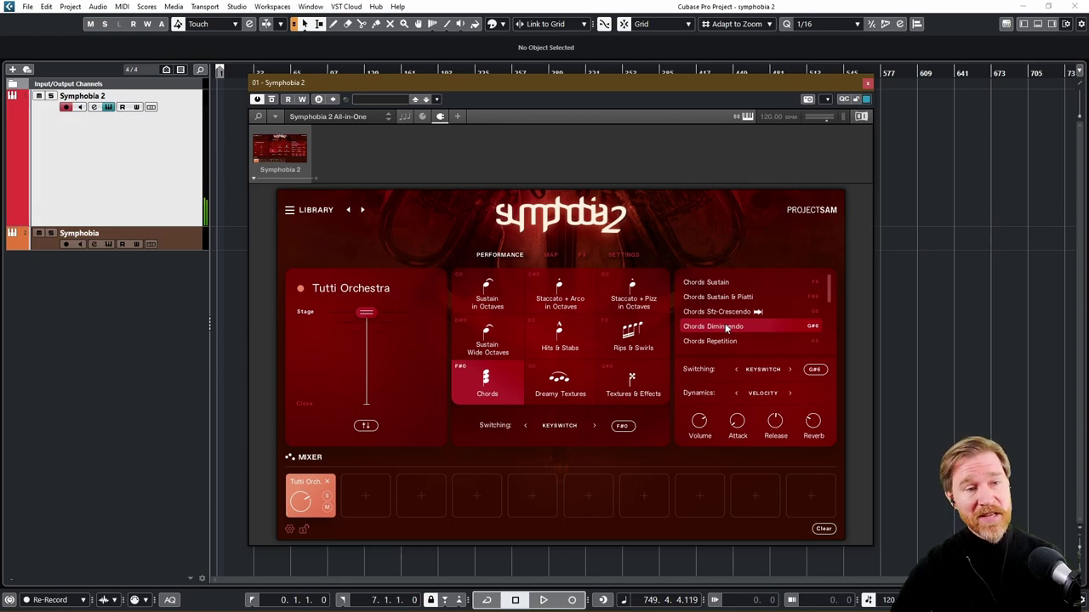
pyautogui.click(721, 343)
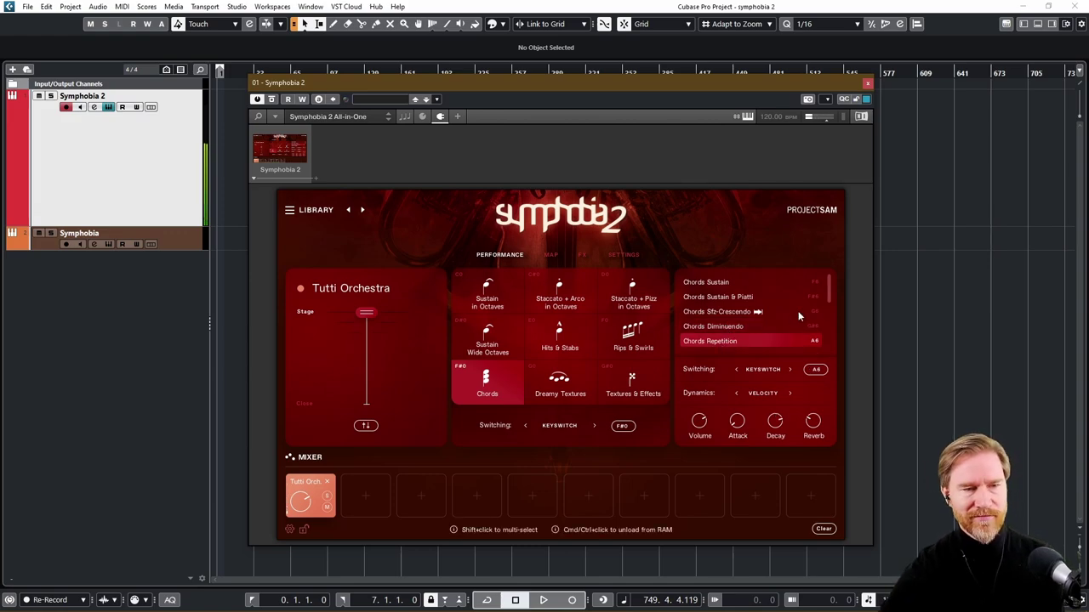
pyautogui.moveTo(831, 299); pyautogui.dragTo(833, 356)
pyautogui.click(710, 344)
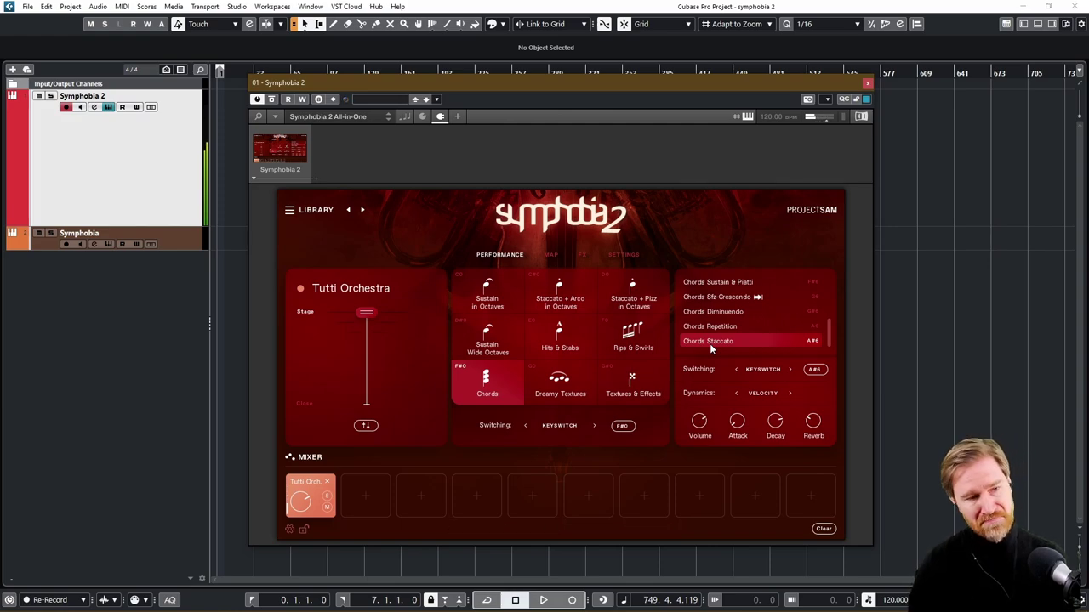
pyautogui.click(562, 387)
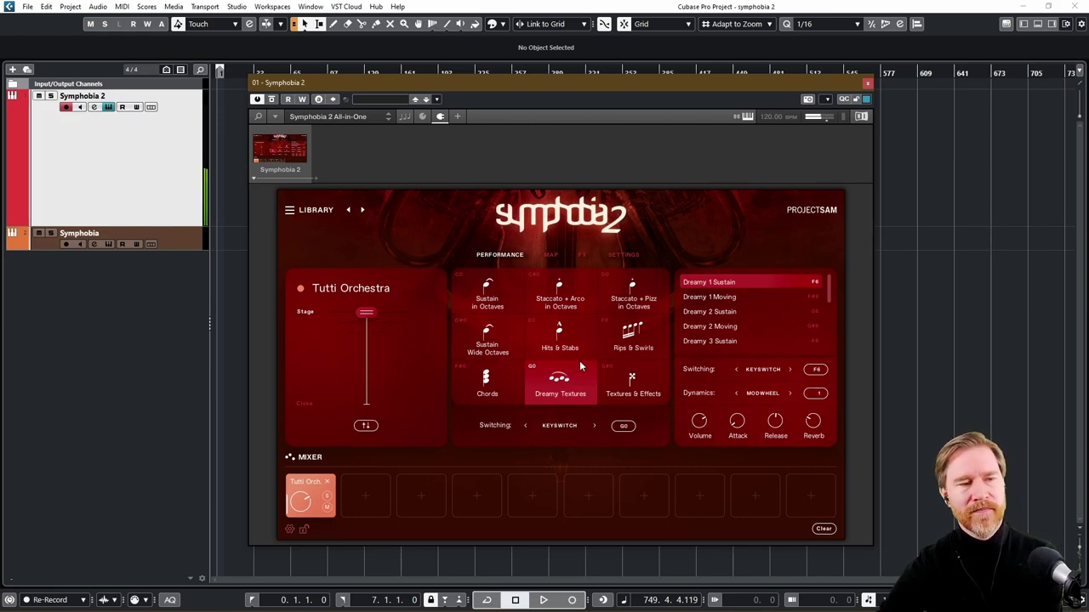
# Step through Dreamy 2 Sustain, Dreamy 3 Sustain and Dreamy 2 Moving, ending on Dreamy 3 Moving
pyautogui.click(719, 312)
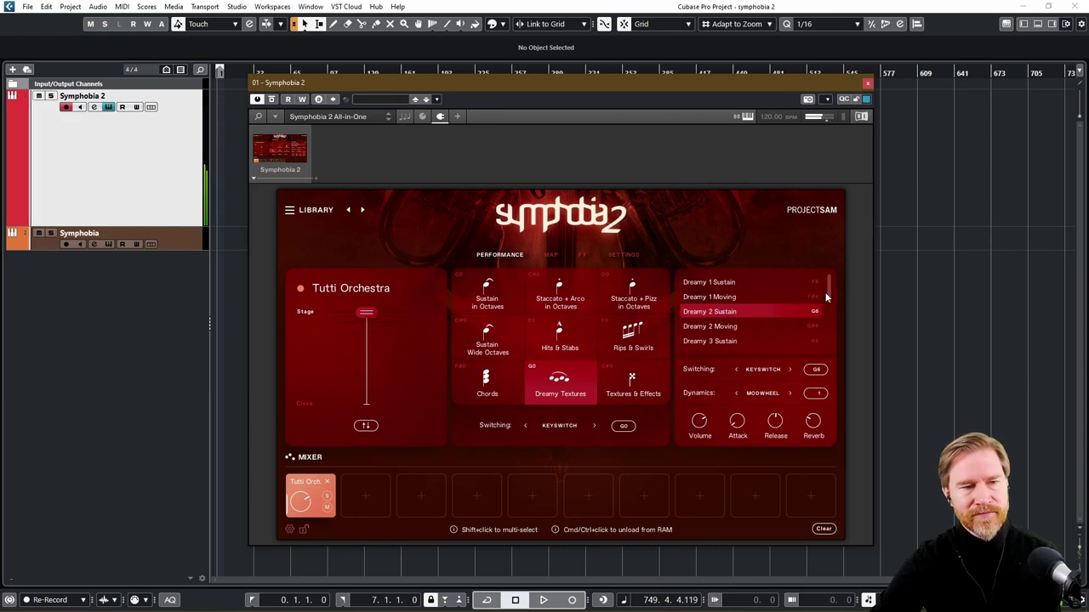
pyautogui.moveTo(830, 300); pyautogui.dragTo(831, 314)
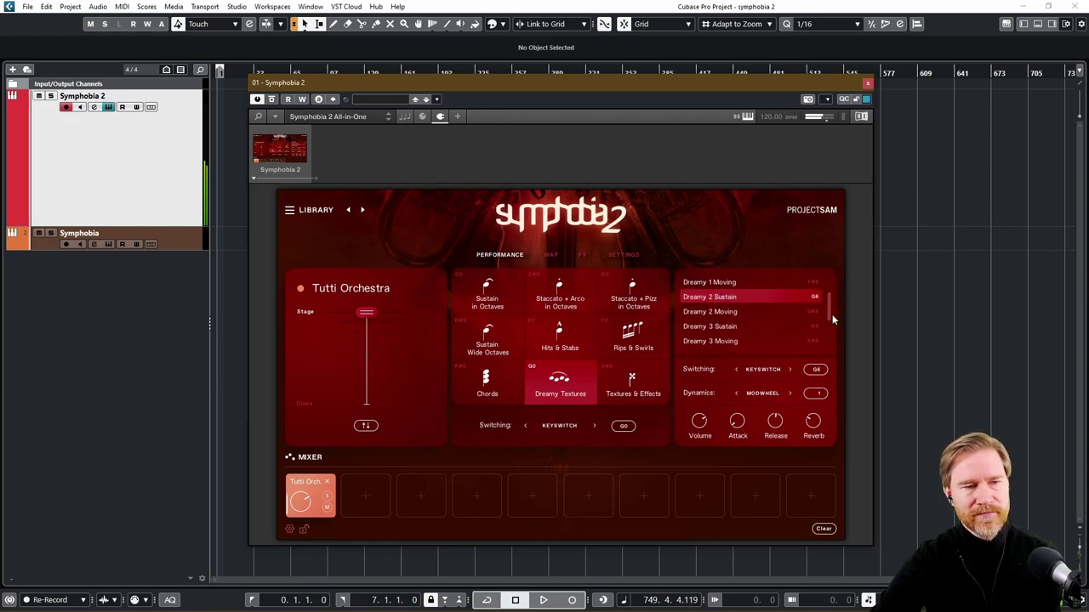
pyautogui.click(719, 329)
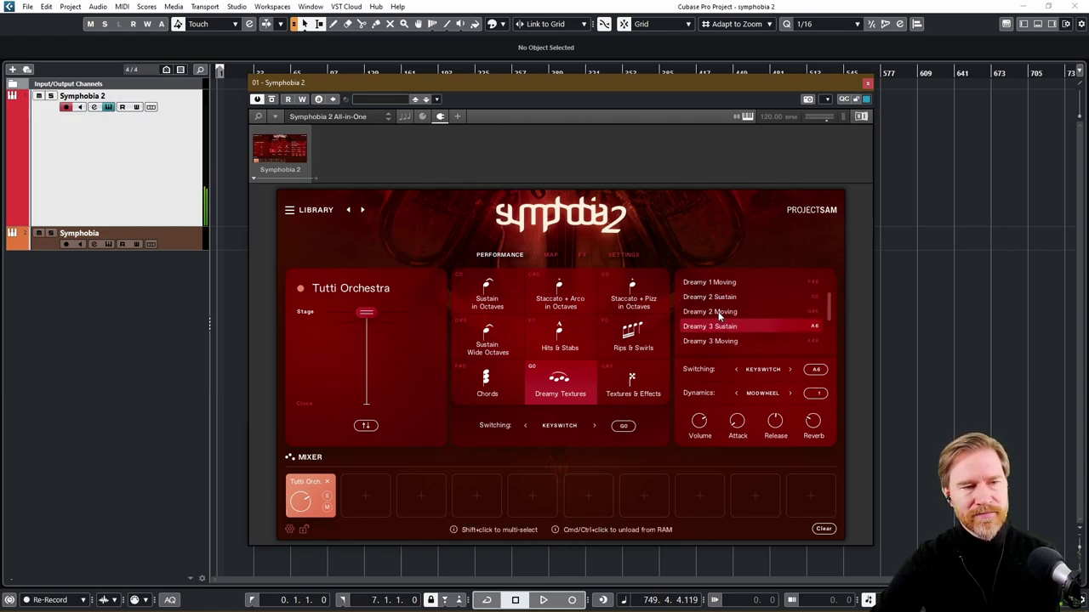
pyautogui.click(718, 311)
pyautogui.click(718, 341)
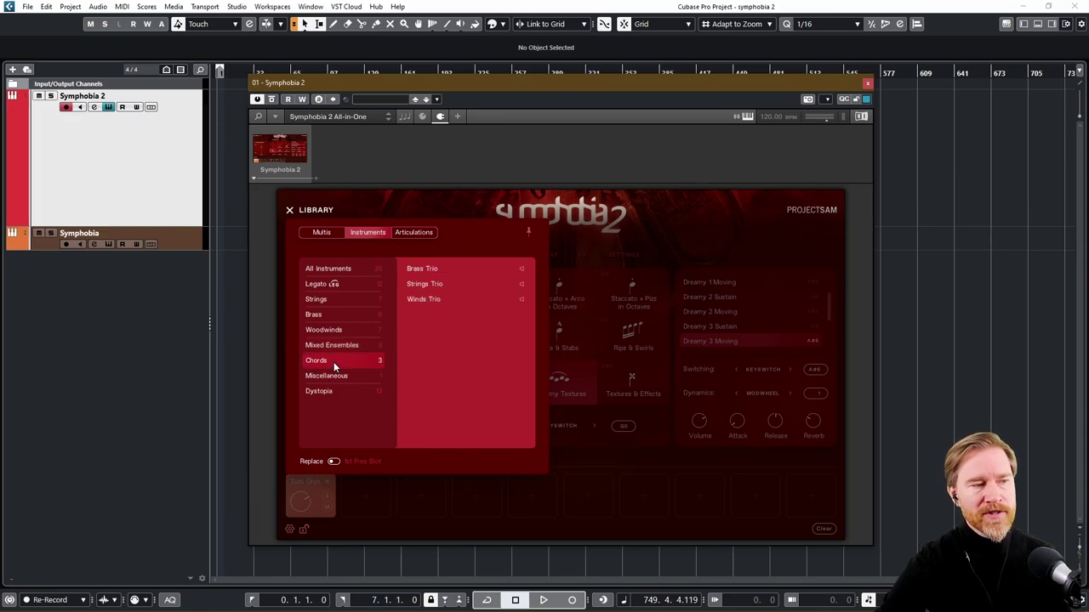
# Load Brass Trio from the Chords category and switch it to Staccato
pyautogui.doubleClick(429, 270)
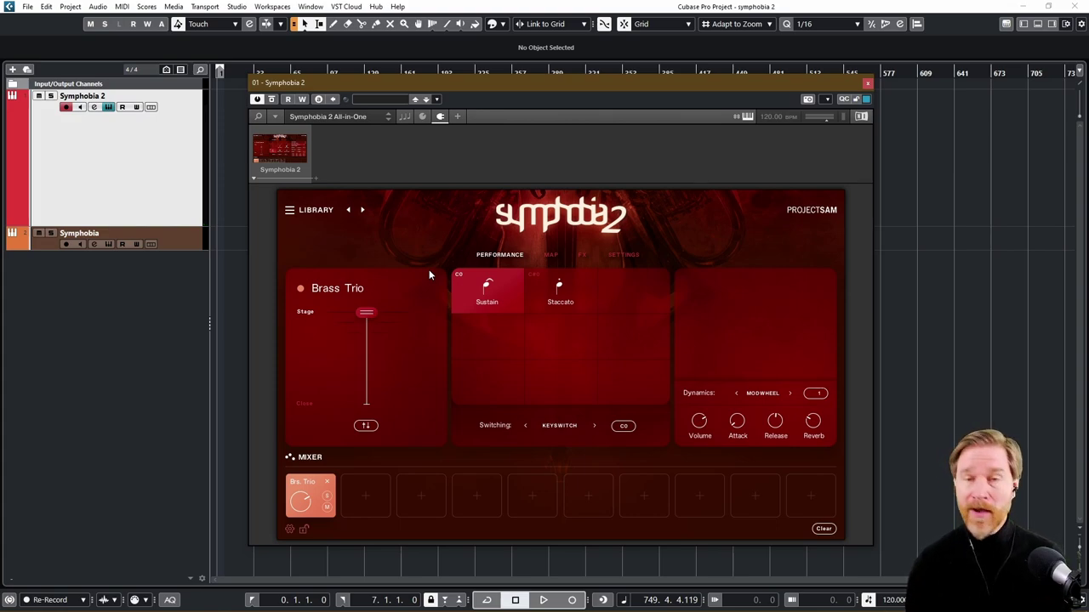
pyautogui.click(562, 292)
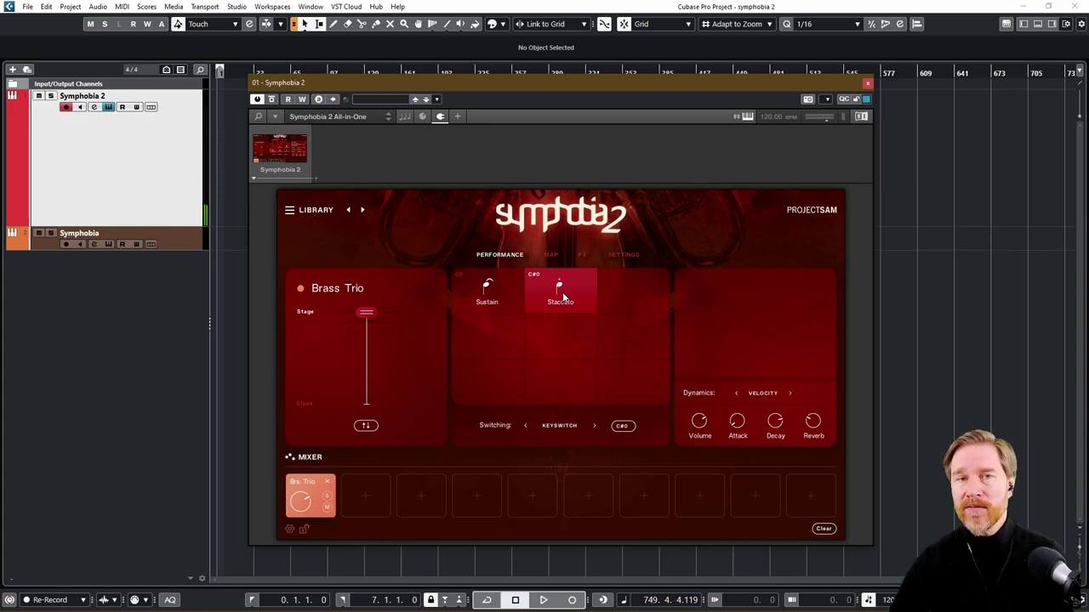
pyautogui.click(290, 209)
# Load Strings Trio and switch it to its Staccato articulation
pyautogui.doubleClick(431, 283)
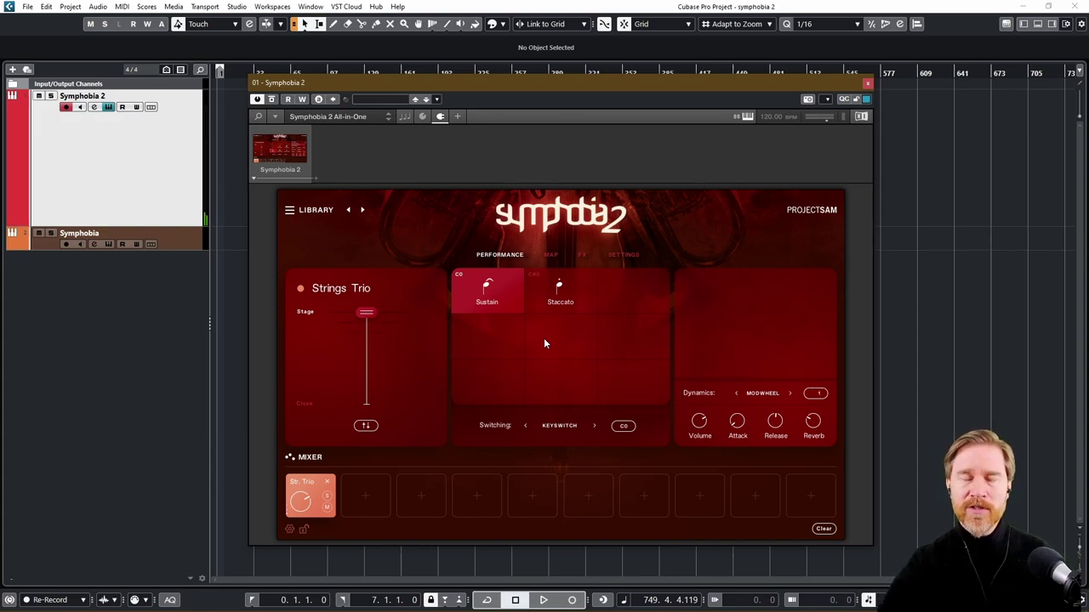
pyautogui.click(573, 300)
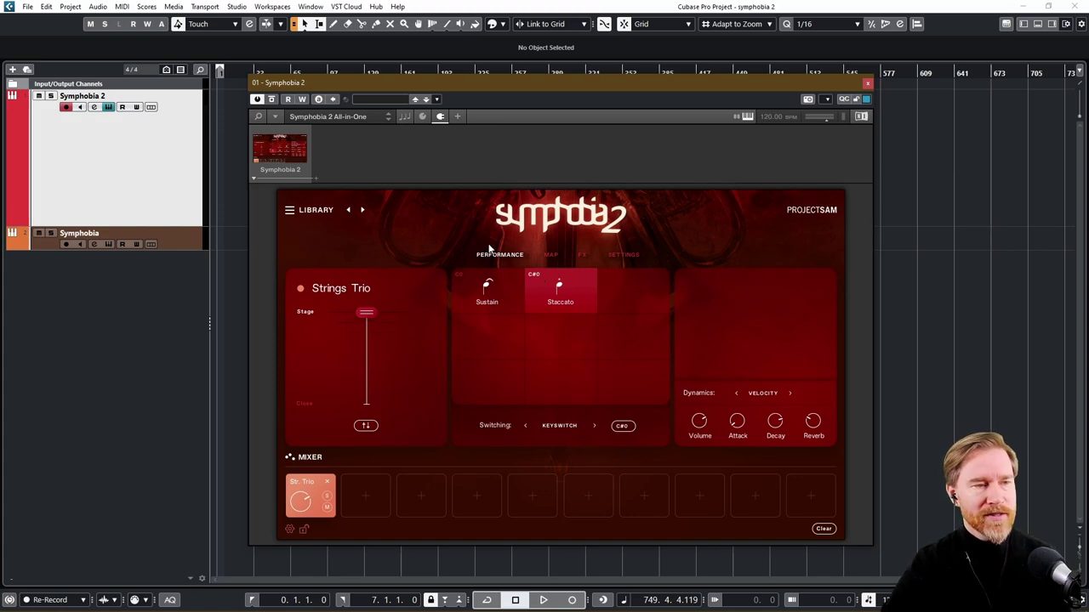
# Load Winds Trio from the library and set it to Staccato on keyswitch C#0
pyautogui.click(314, 211)
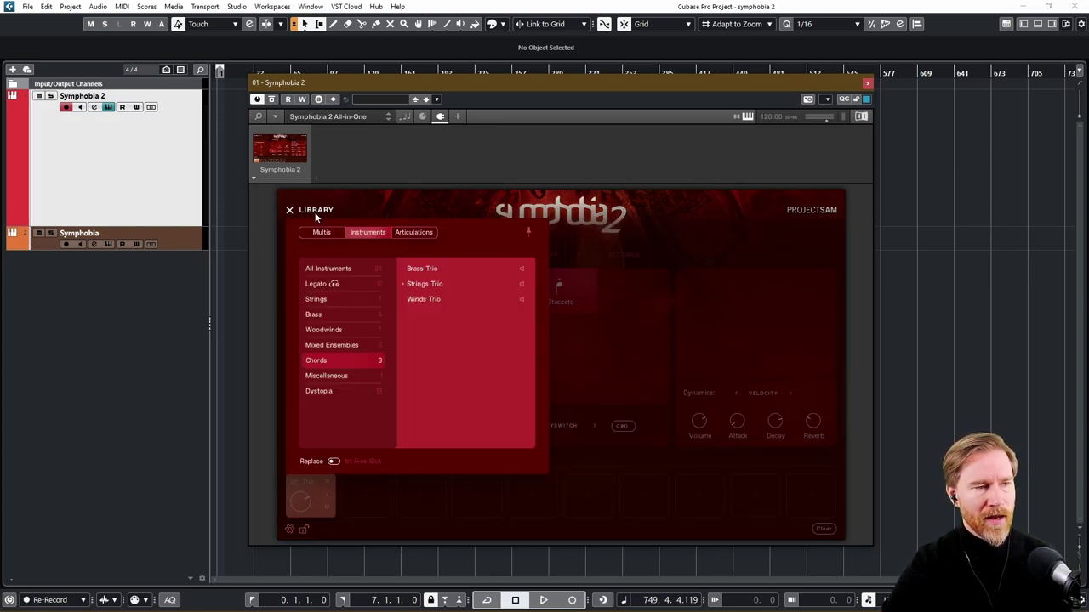
pyautogui.click(434, 299)
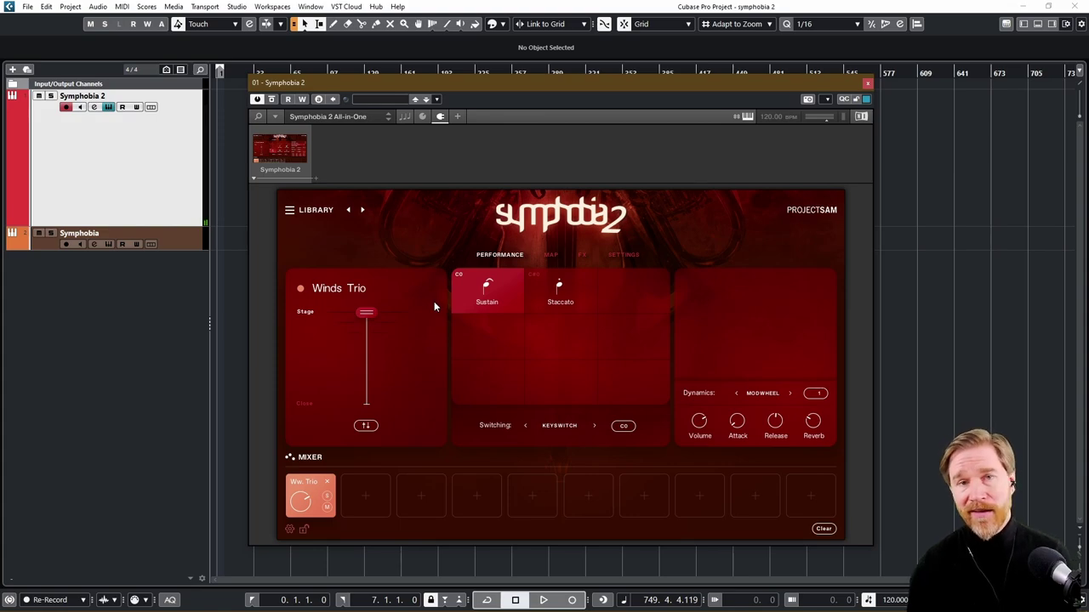
pyautogui.click(559, 293)
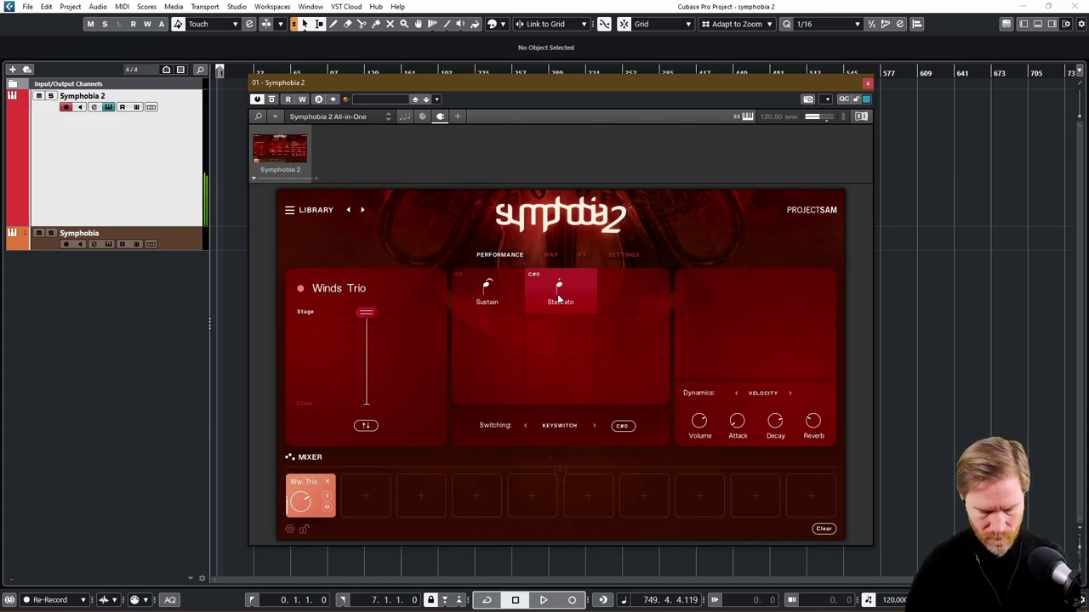
# Load the Concert Hall patch from the Miscellaneous category
pyautogui.click(316, 212)
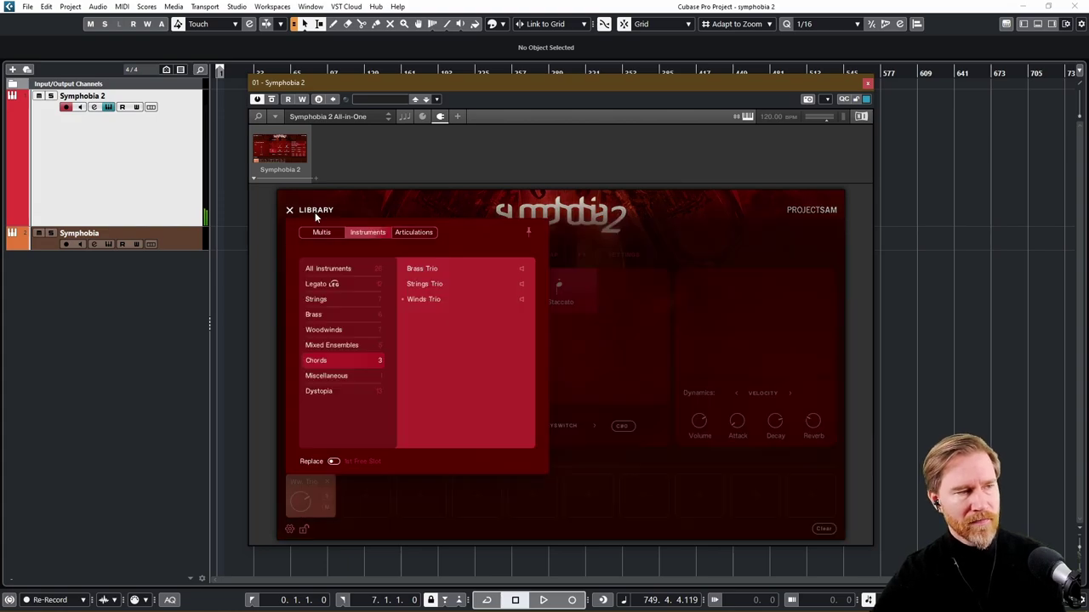
pyautogui.click(329, 374)
pyautogui.click(429, 270)
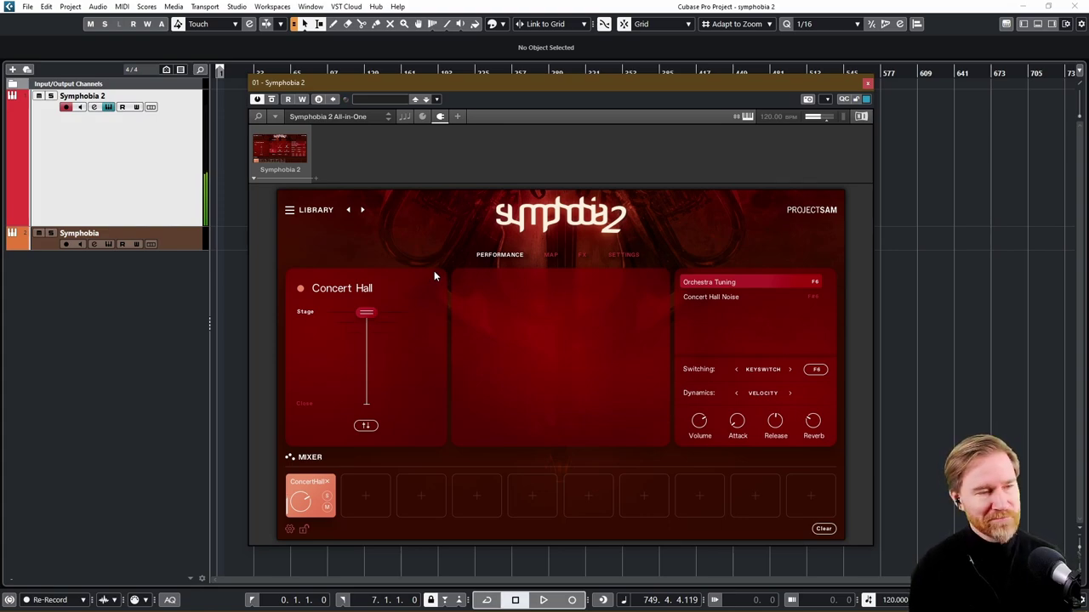
pyautogui.click(307, 210)
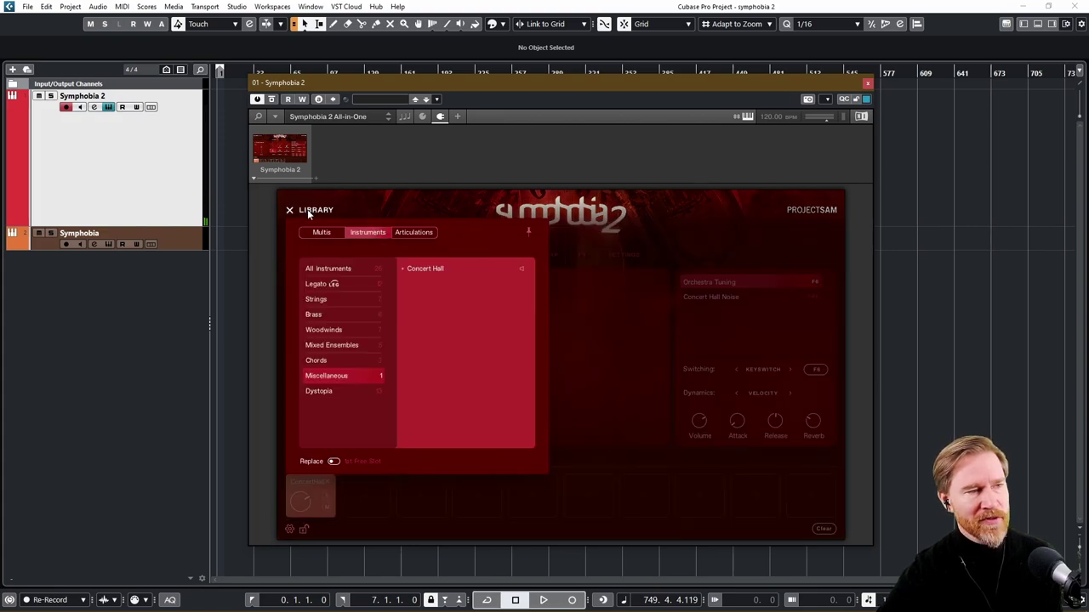
# Load Dystopia patches in turn: Symphobian Stacks, Announcing the End, then The Chain Saw
pyautogui.click(323, 391)
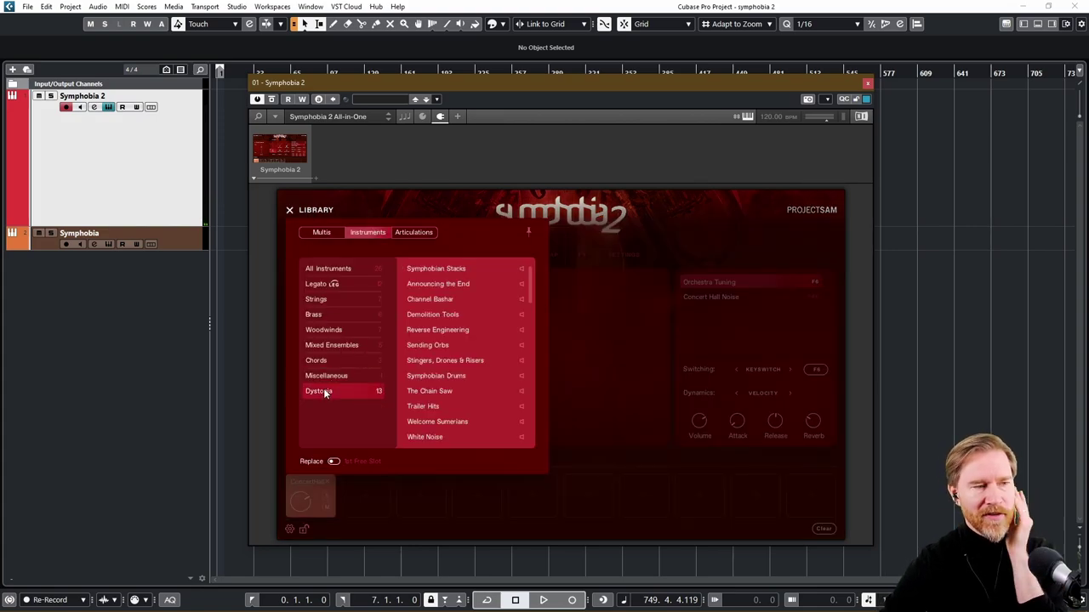
pyautogui.doubleClick(441, 267)
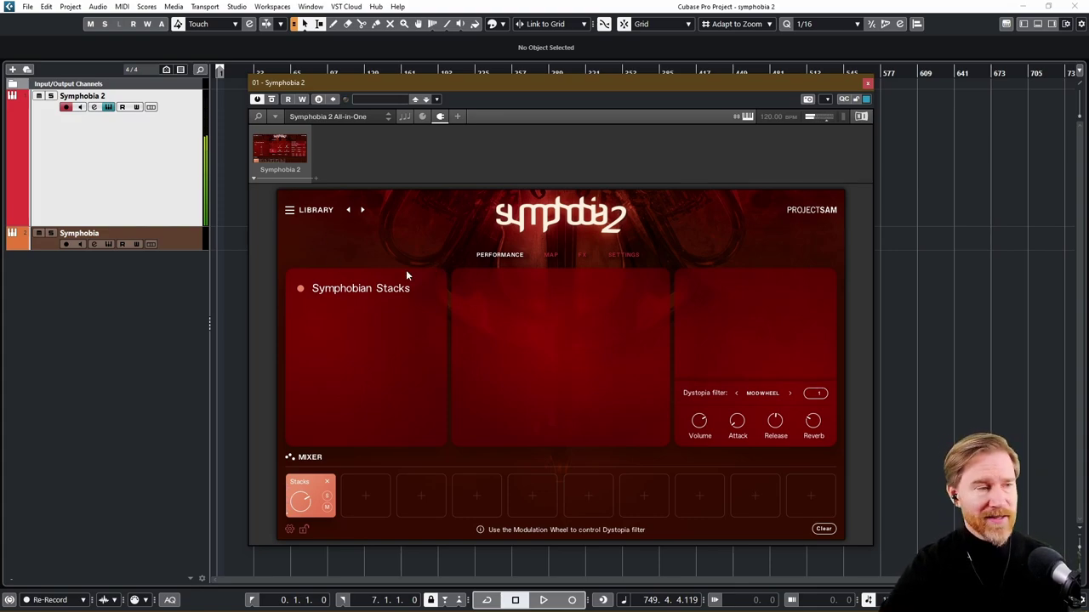
pyautogui.click(323, 212)
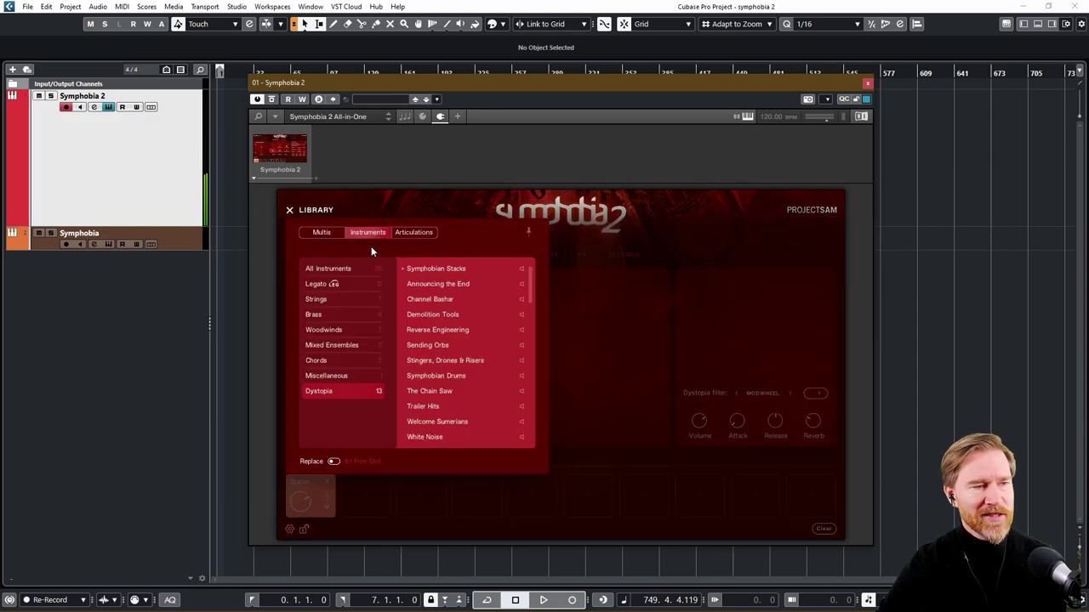
pyautogui.click(449, 285)
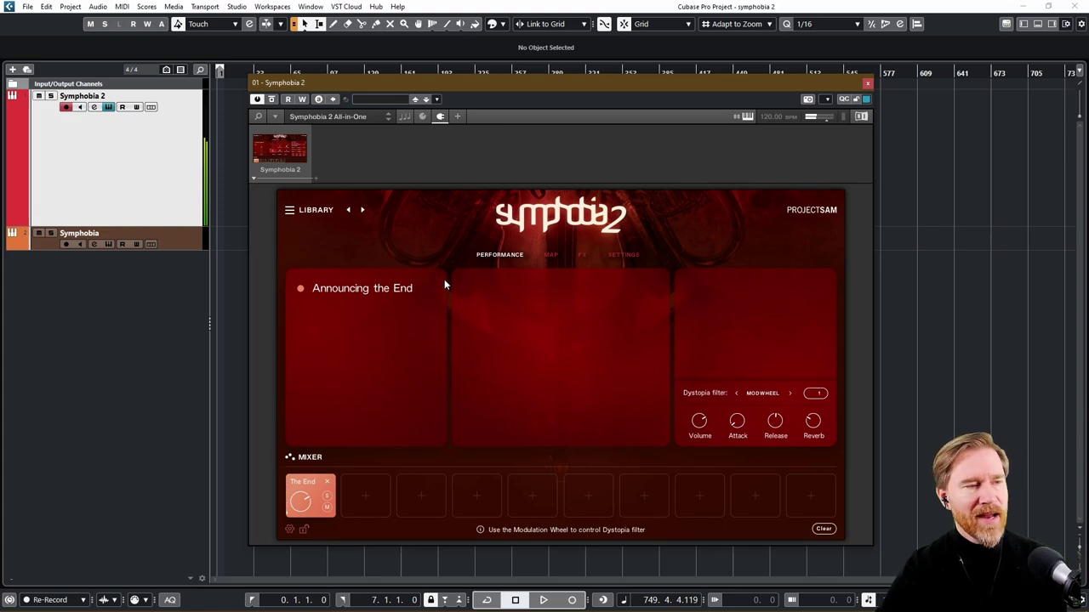
pyautogui.click(307, 215)
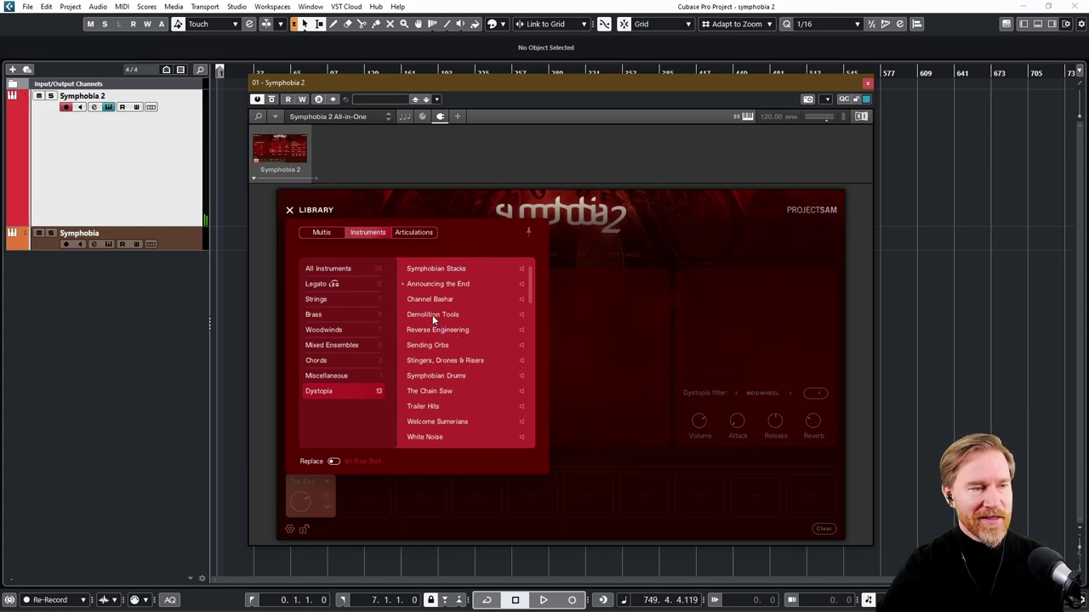
pyautogui.click(444, 391)
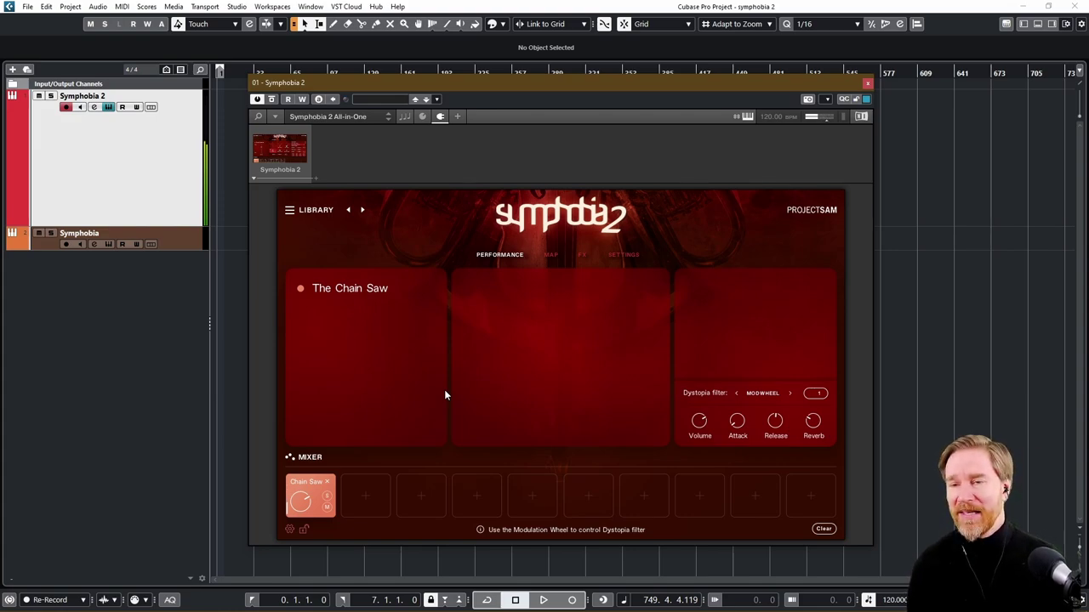
pyautogui.click(308, 212)
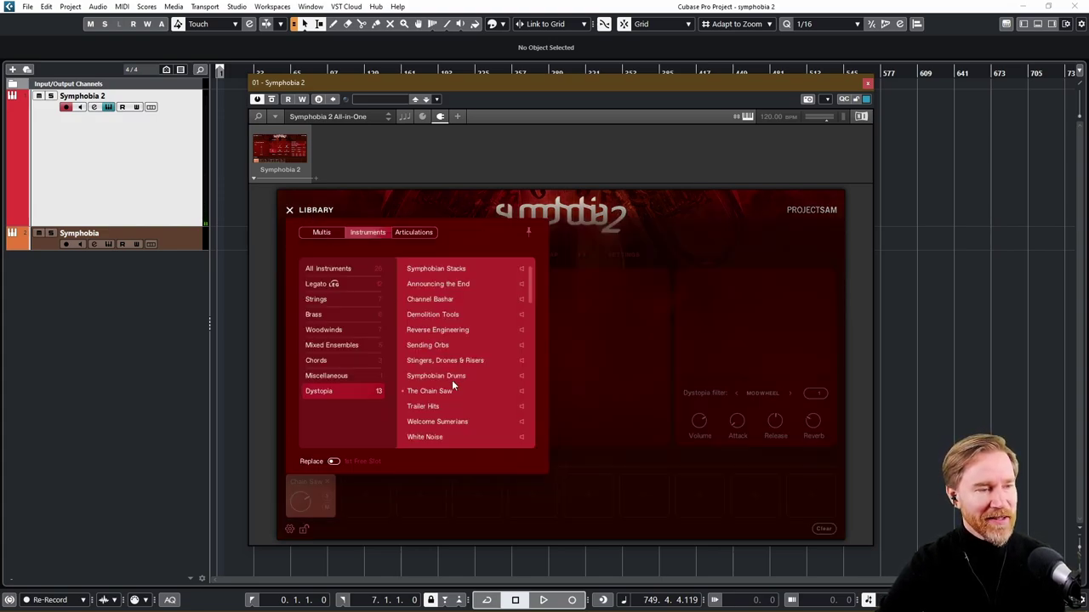
# In Symphobia 2, load Trailer Hits, then Tutti Hits, then step forward to Stingers, Drones & Risers
pyautogui.click(433, 408)
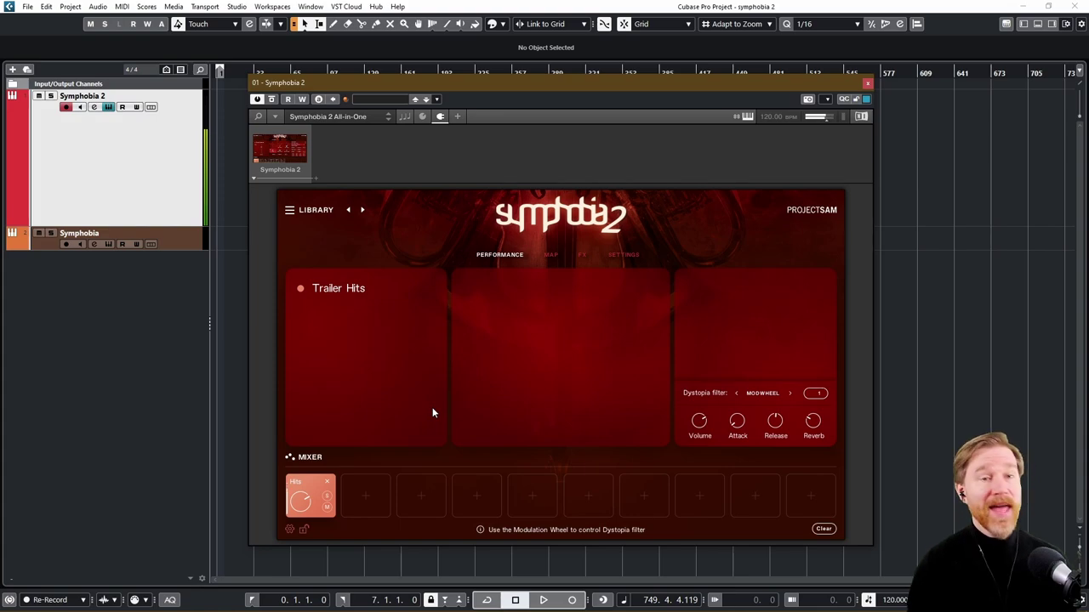
pyautogui.click(313, 211)
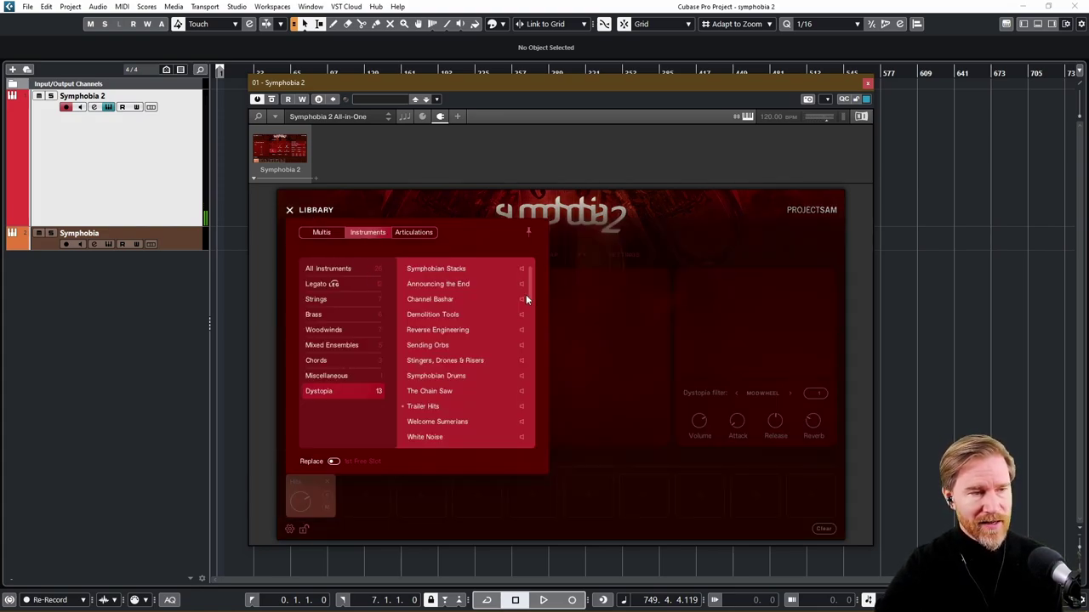
pyautogui.moveTo(529, 290); pyautogui.dragTo(529, 358)
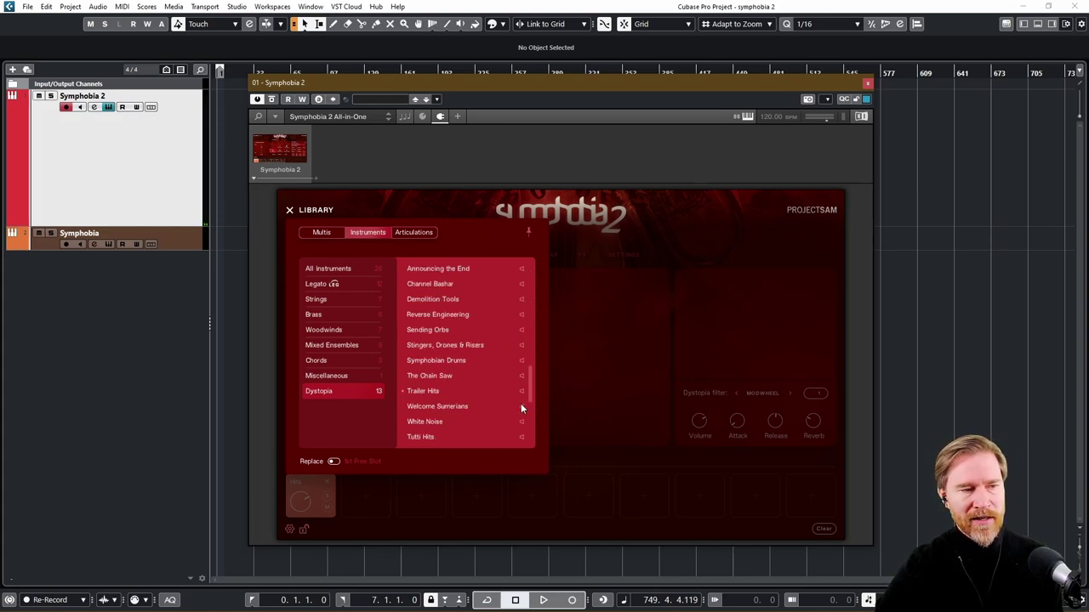
pyautogui.click(429, 436)
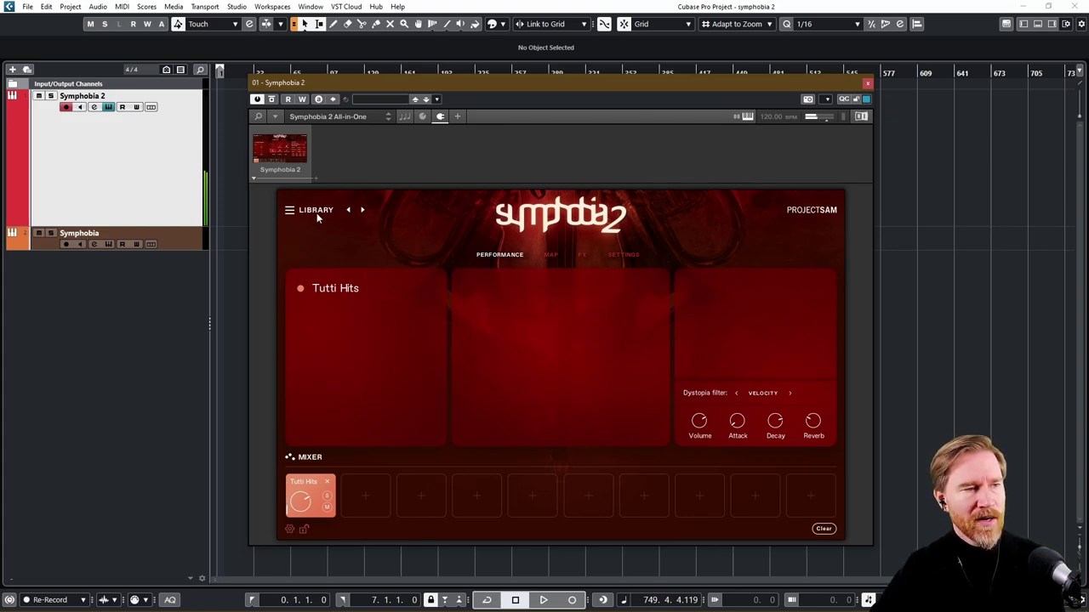
pyautogui.click(361, 209)
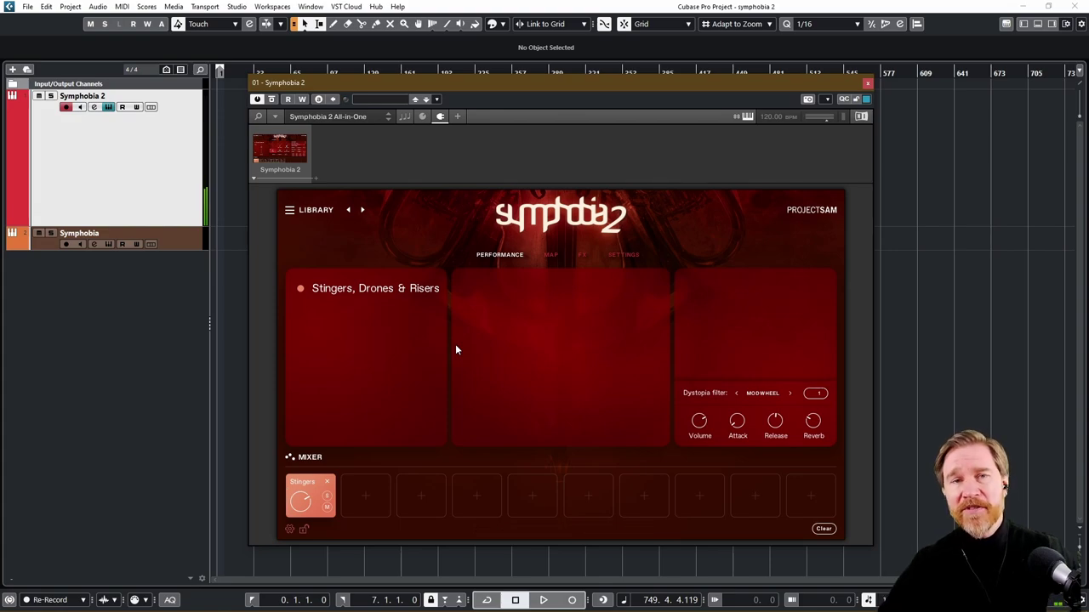
# Load the multi 'Why'd it Have to be Snakes?' from Symphobia 2's Multis library
pyautogui.click(294, 210)
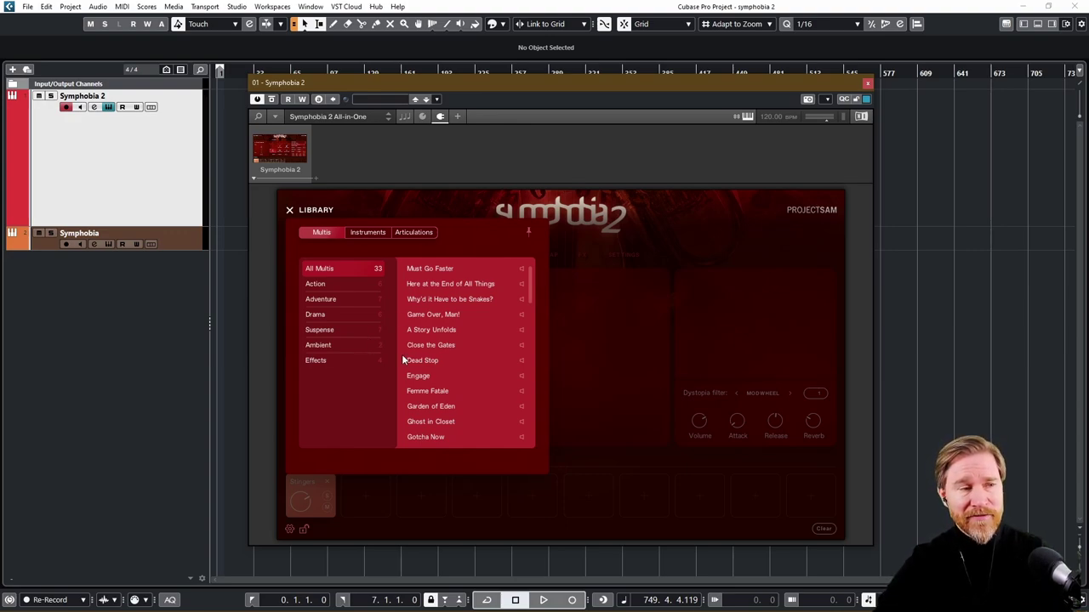
pyautogui.click(446, 299)
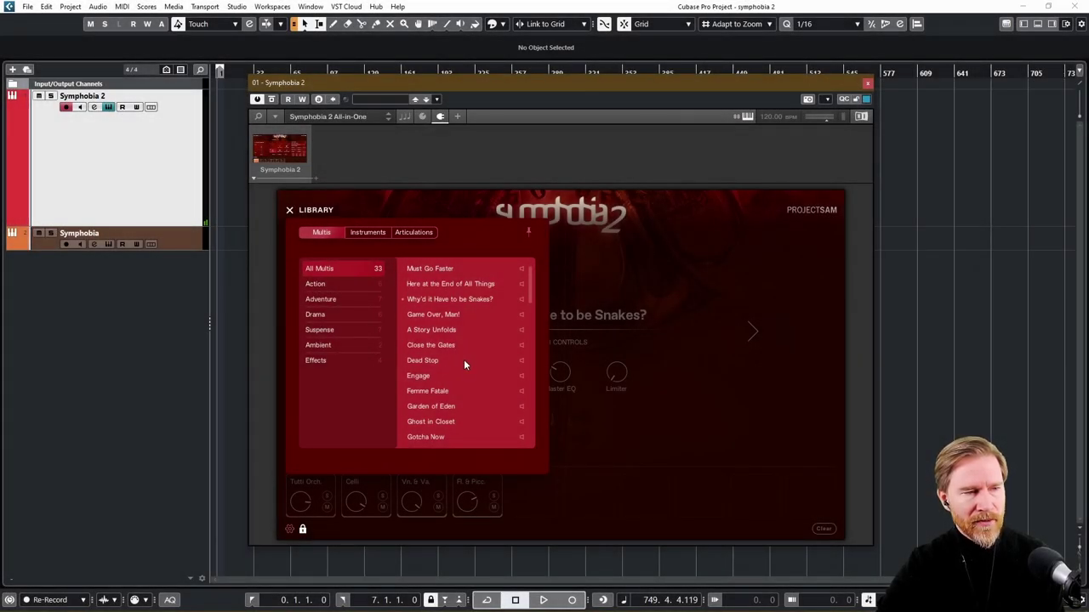
# Load the Dead Stop multi in Symphobia 2, replacing 'Why'd it Have to be Snakes?'
pyautogui.click(429, 359)
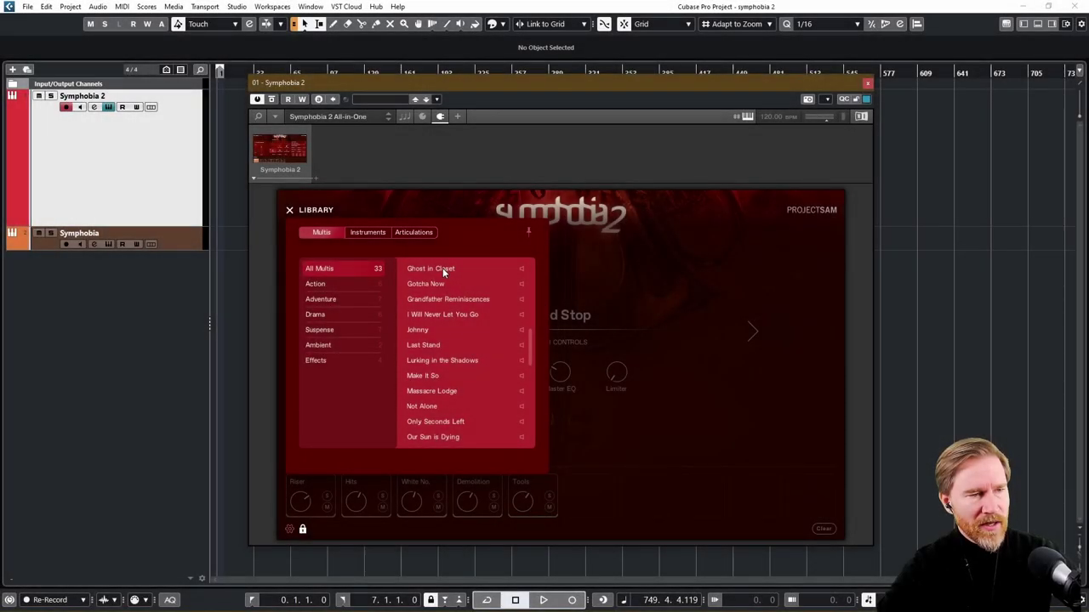
# Load the Ghost in Closet multi with its Ghostly Str, Fl. & Picc. and Strings parts
pyautogui.click(443, 273)
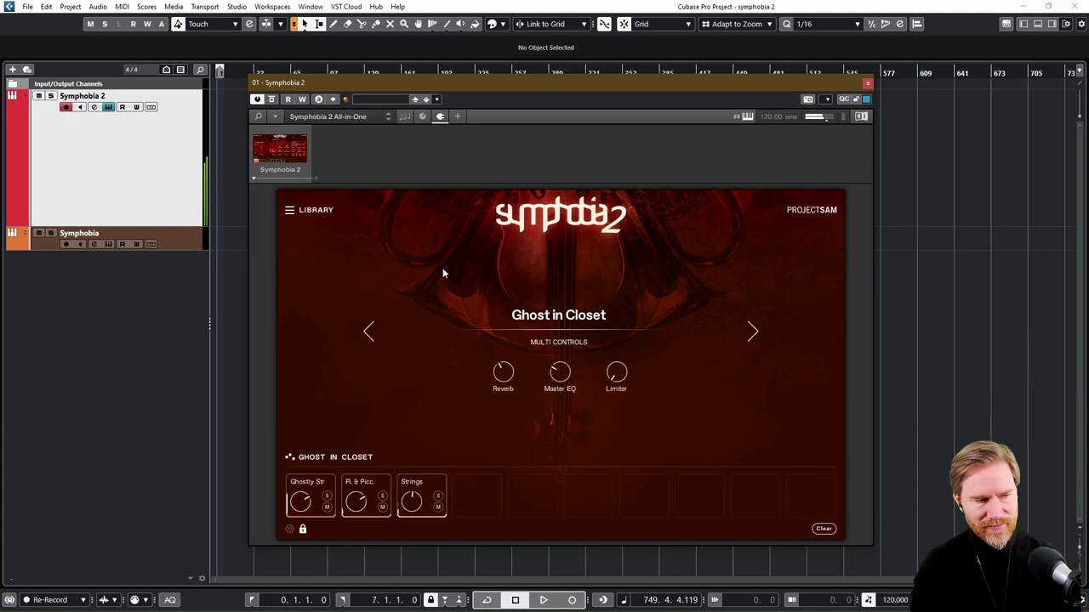